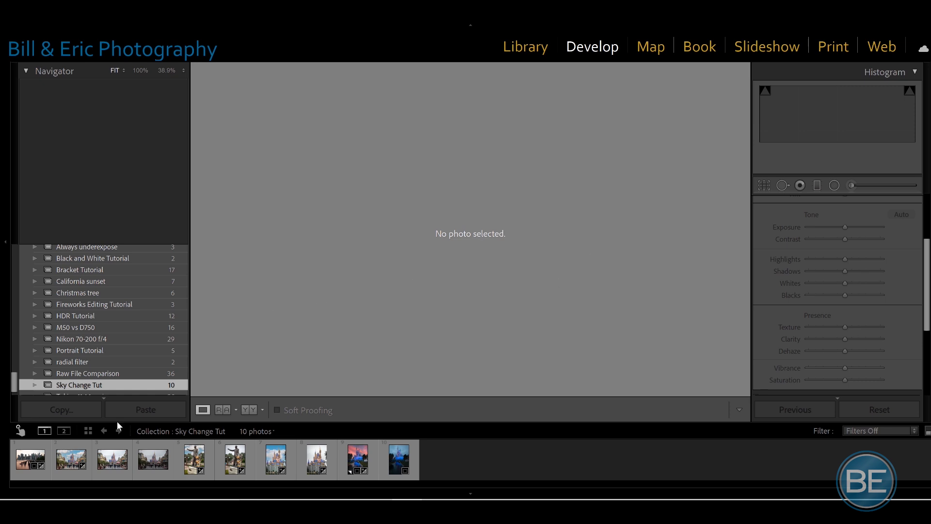
# - Compare the overcast originals and the sky-replaced edits of the Main Street castle photo and the statue photo
pyautogui.click(154, 460)
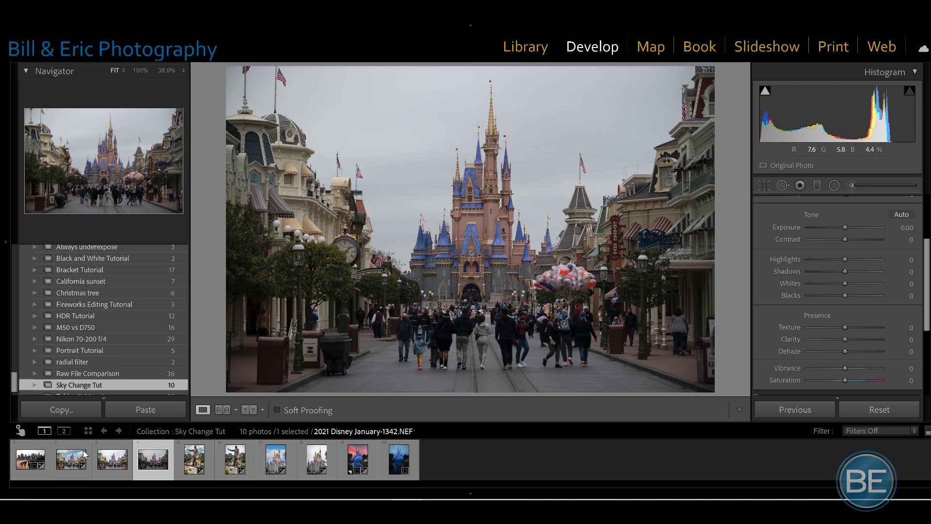
pyautogui.click(112, 467)
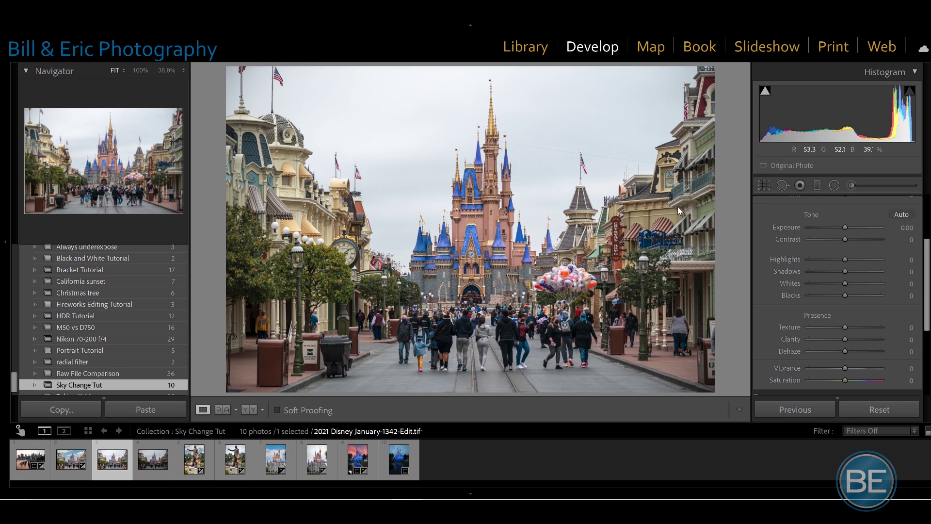
pyautogui.click(72, 465)
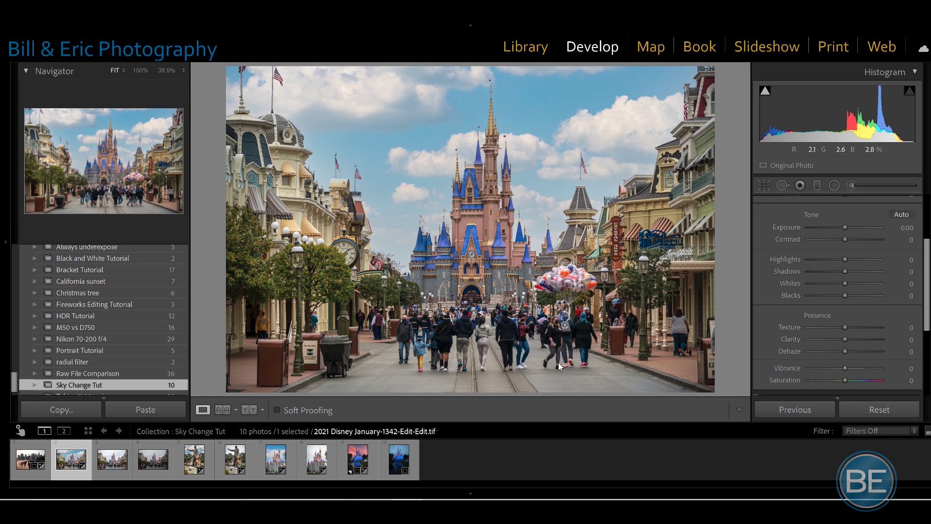
pyautogui.click(232, 468)
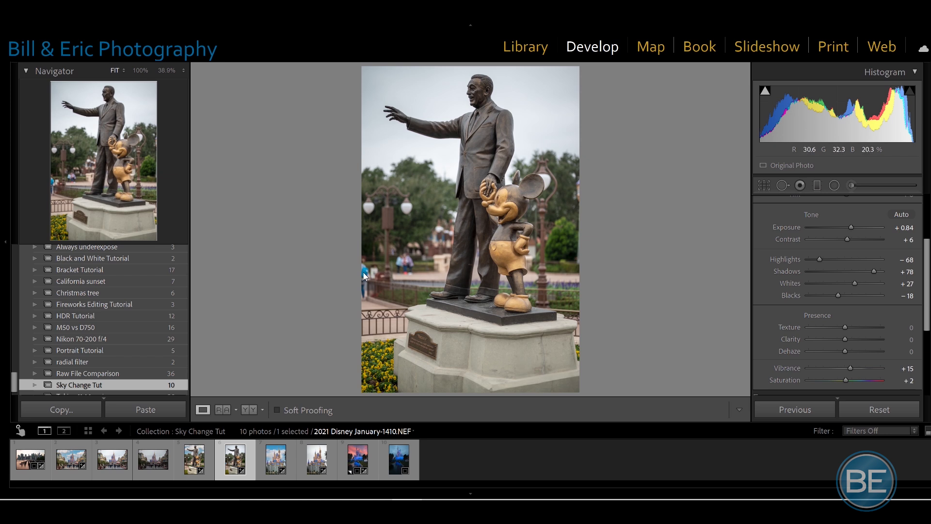
pyautogui.click(197, 461)
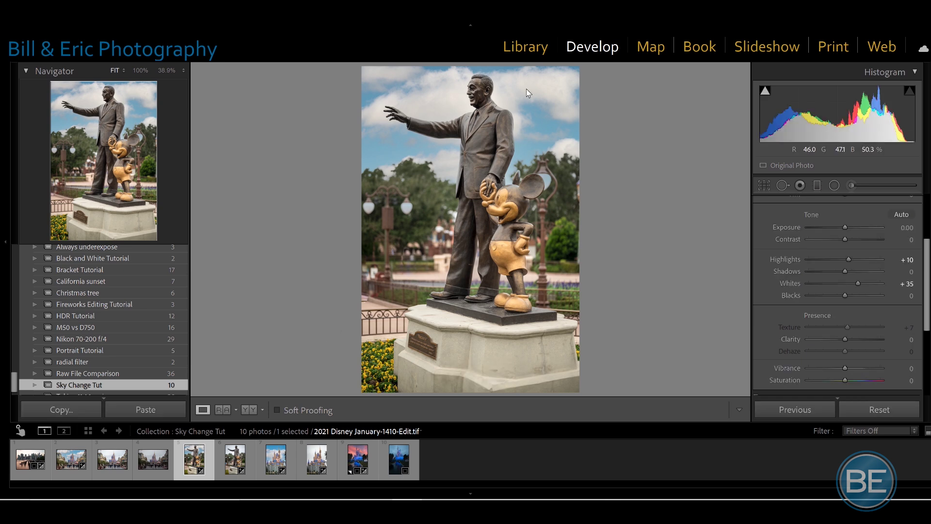
# - Open the original statue photo 2021 Disney January-1410.NEF for editing in Adobe Photoshop 2021
pyautogui.click(237, 467)
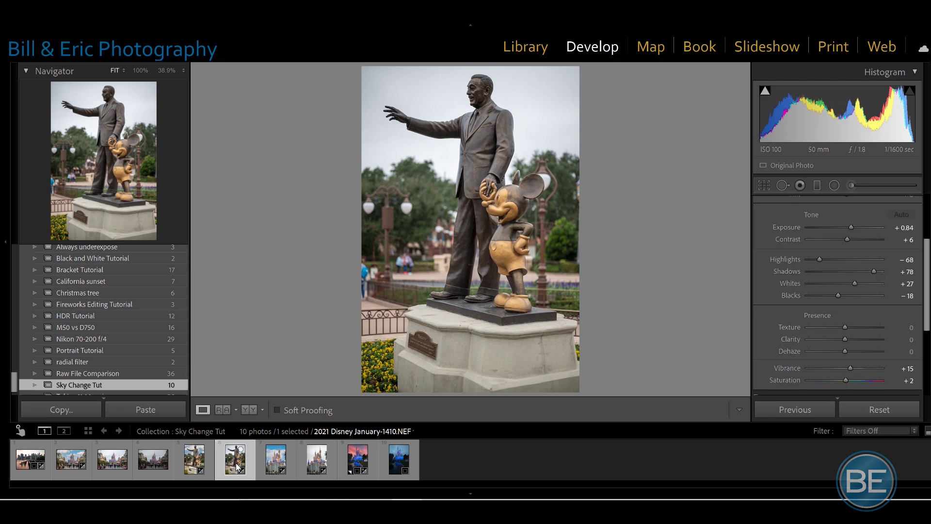
pyautogui.rightClick(237, 467)
pyautogui.moveTo(371, 238)
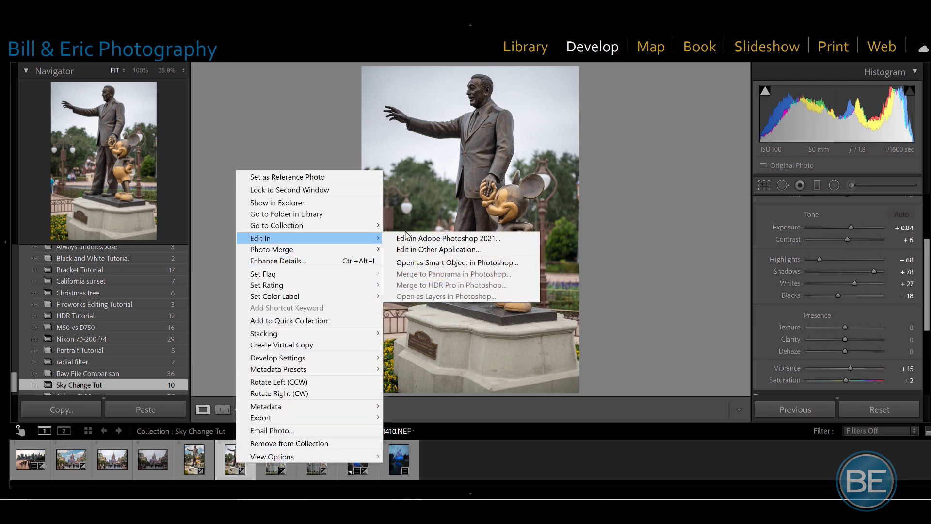
pyautogui.click(423, 239)
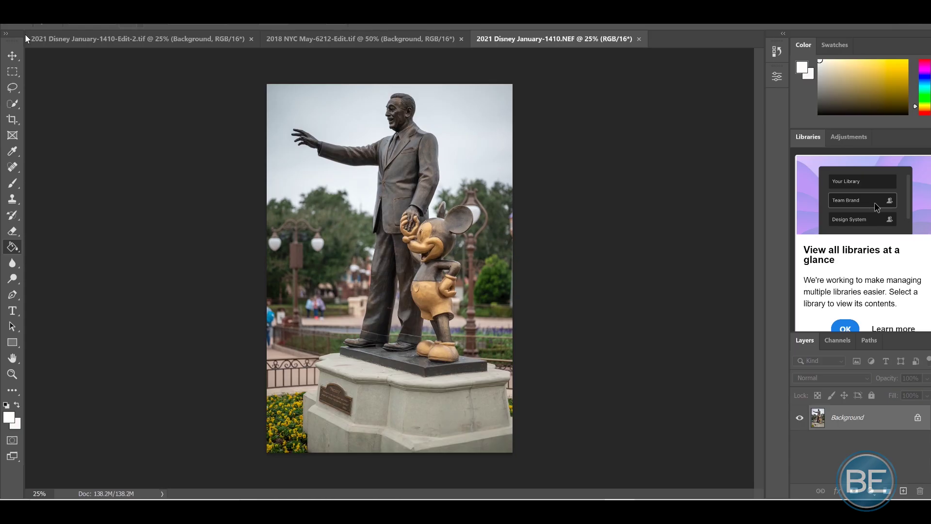
# - Start Sky Replacement, expand the Blue Skies presets, and move the dialog clear of the statue photo
pyautogui.hotkey('alt', 'e')
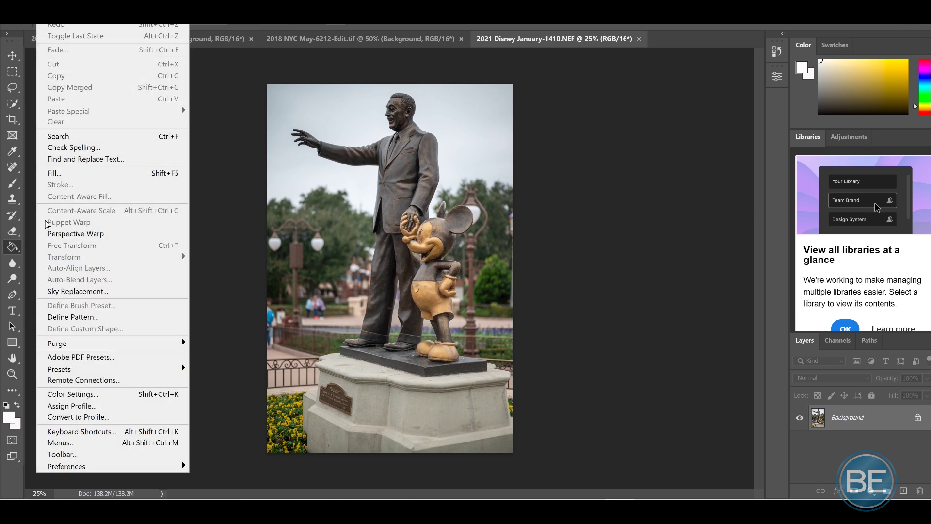
pyautogui.click(53, 291)
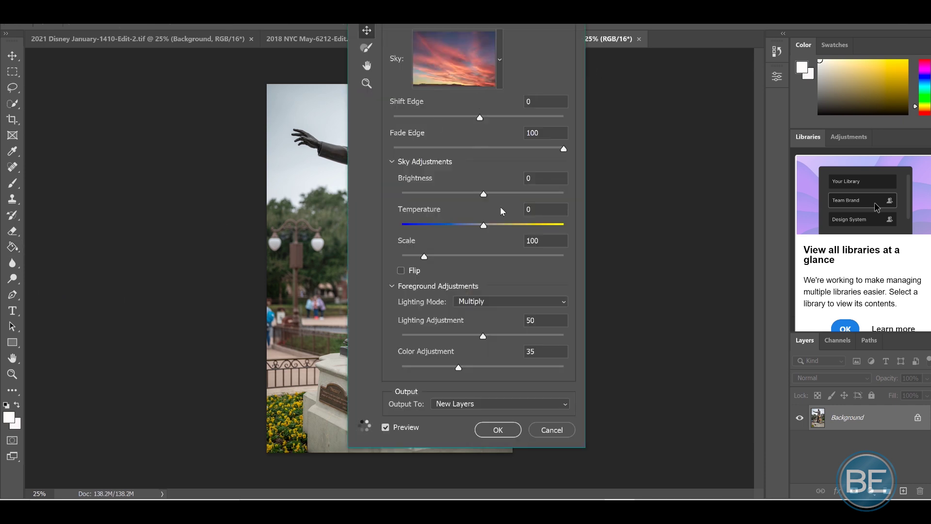
pyautogui.click(500, 63)
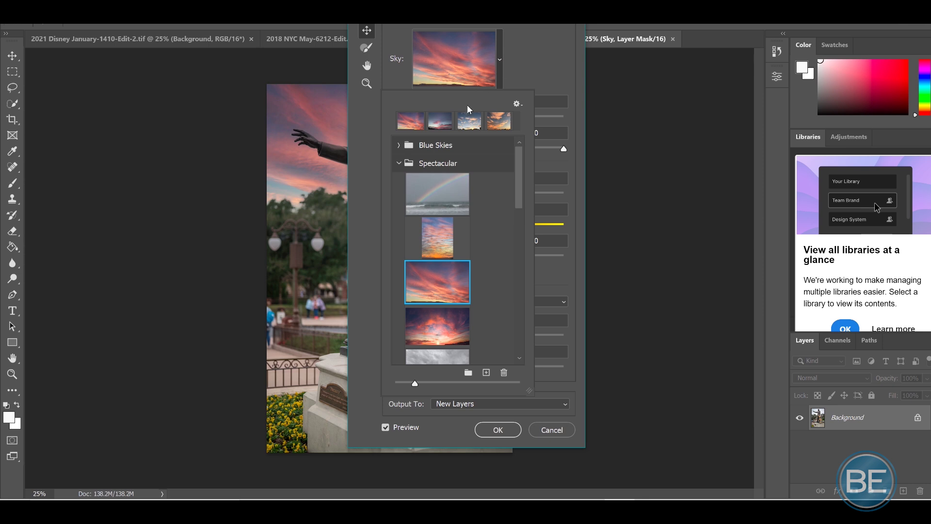
pyautogui.click(398, 163)
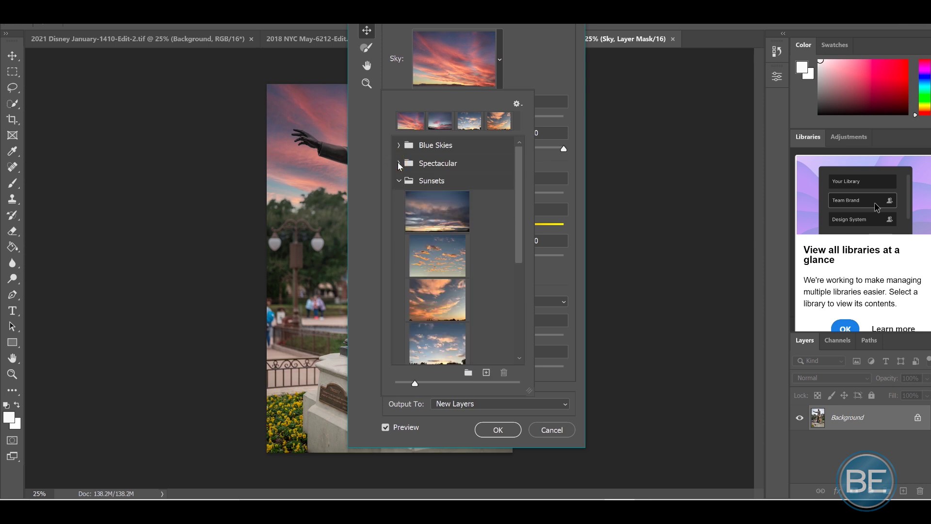
pyautogui.click(399, 145)
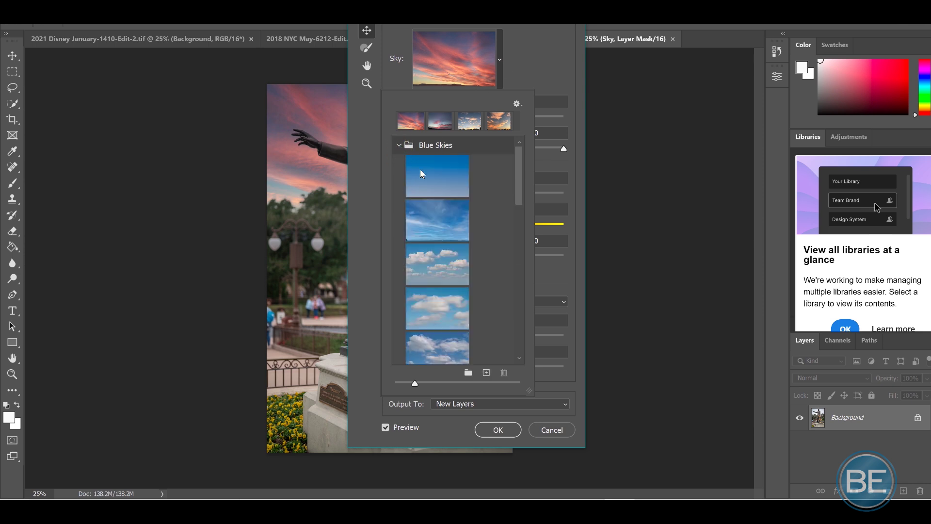
pyautogui.moveTo(526, 8); pyautogui.dragTo(759, 30)
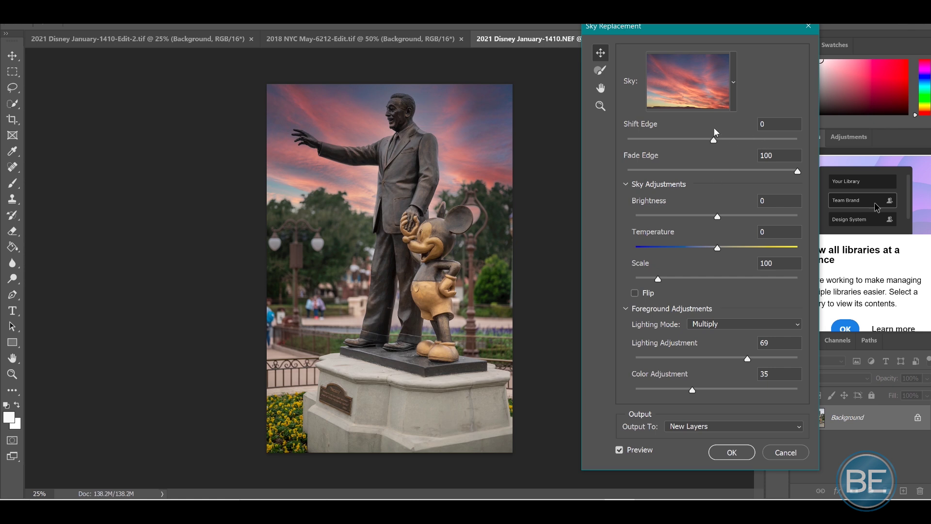
# - Try the plain cloudless Blue Skies preset with Shift Edge set to 19
pyautogui.click(734, 87)
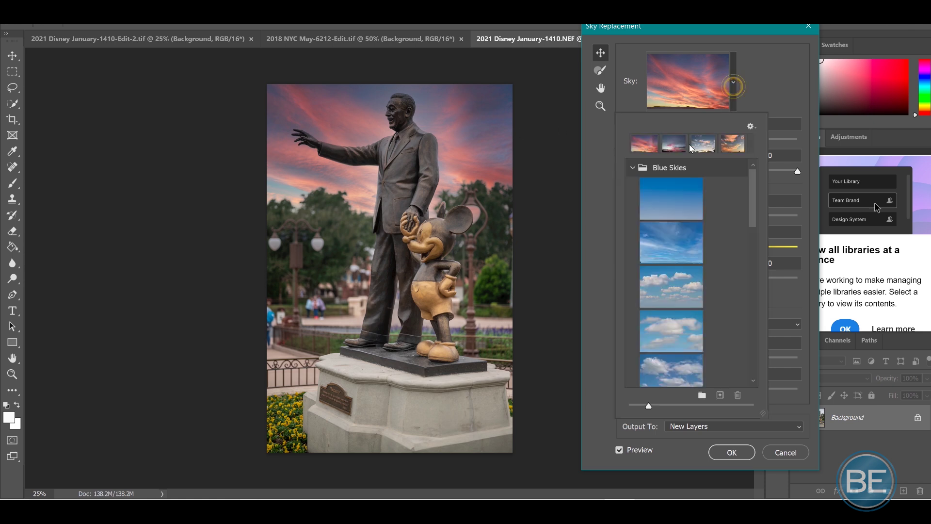
pyautogui.click(676, 200)
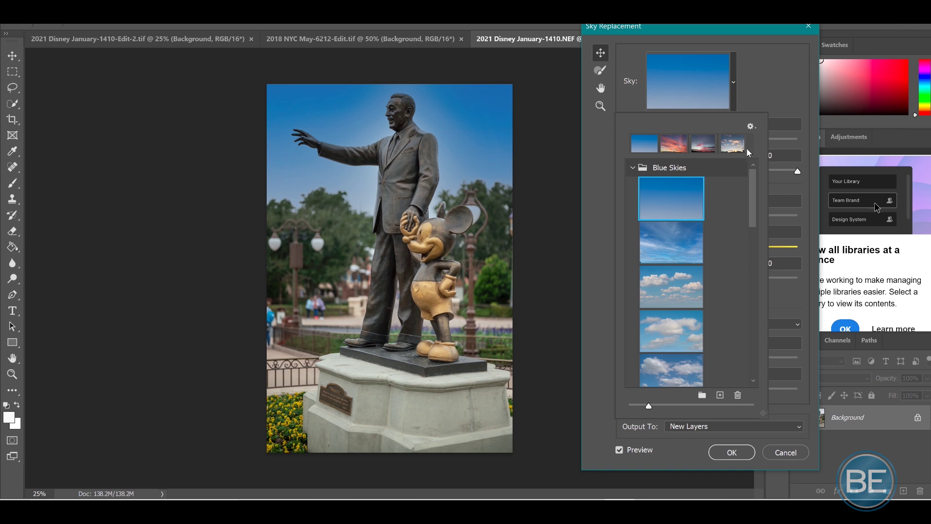
pyautogui.click(734, 90)
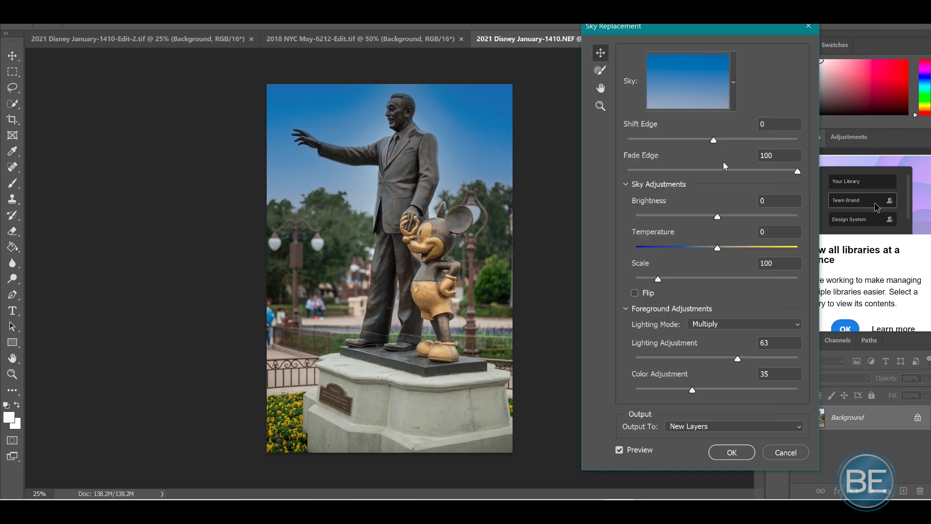
pyautogui.moveTo(713, 142)
pyautogui.mouseDown()
pyautogui.moveTo(760, 144)
pyautogui.moveTo(719, 144)
pyautogui.moveTo(730, 144)
pyautogui.mouseUp()
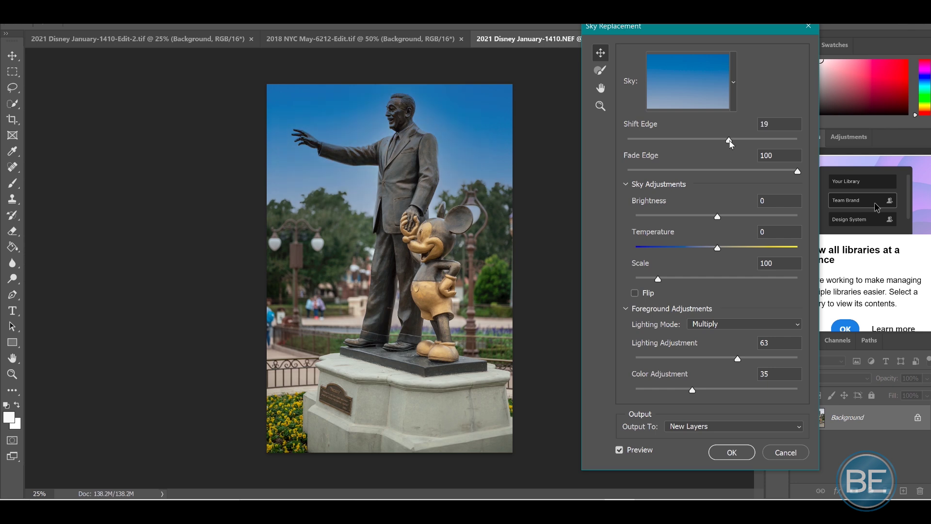
# - Choose the fourth Blue Skies preset, with scattered white clouds, as the replacement sky
pyautogui.click(733, 83)
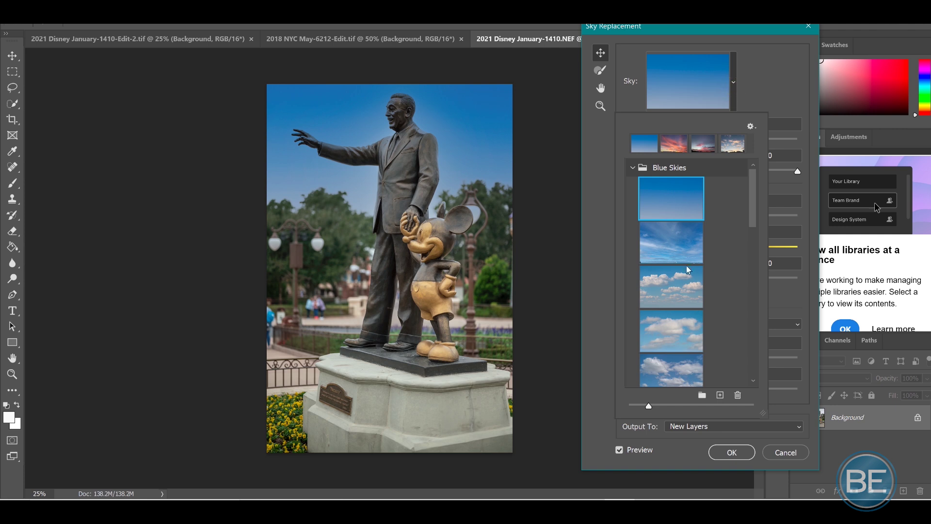
pyautogui.click(676, 339)
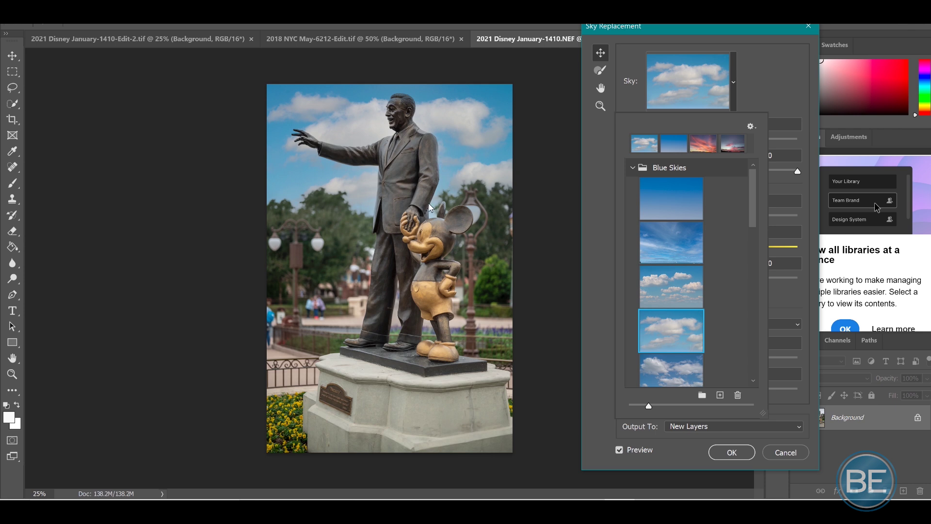
pyautogui.click(733, 85)
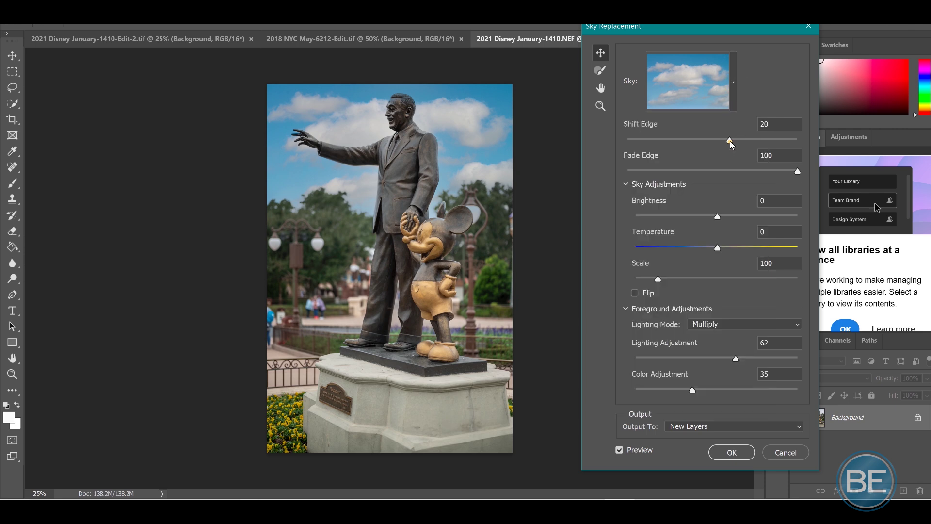
# - Scale the cloudy sky to 153, reposition it slightly behind the statue, and set Shift Edge to 17
pyautogui.moveTo(661, 281); pyautogui.dragTo(669, 277)
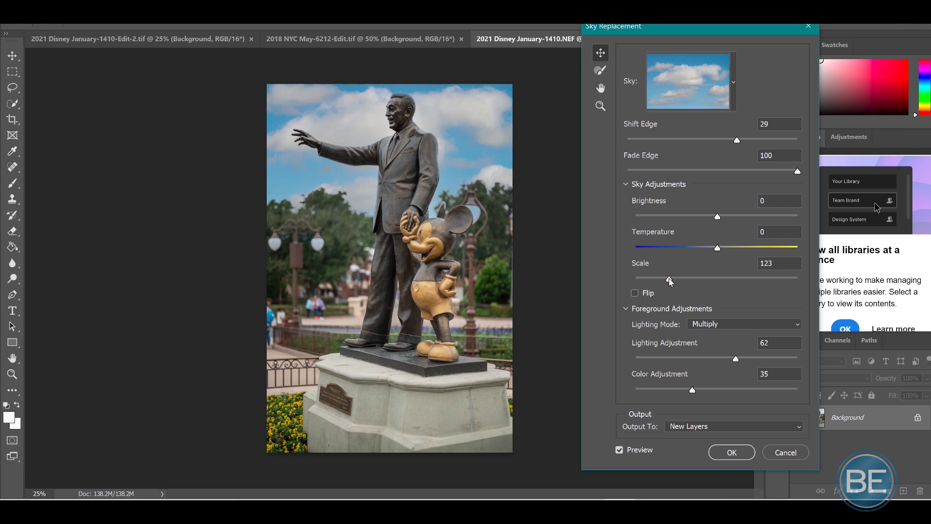
pyautogui.moveTo(669, 278); pyautogui.dragTo(680, 282)
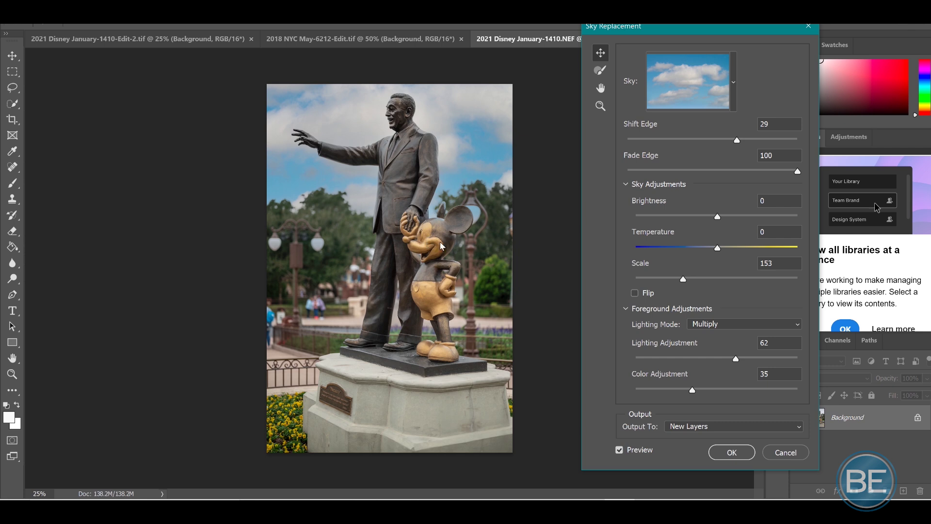
pyautogui.moveTo(455, 126)
pyautogui.mouseDown()
pyautogui.moveTo(476, 127)
pyautogui.moveTo(459, 125)
pyautogui.moveTo(467, 147)
pyautogui.moveTo(467, 124)
pyautogui.moveTo(478, 128)
pyautogui.moveTo(464, 132)
pyautogui.mouseUp()
pyautogui.moveTo(737, 140); pyautogui.dragTo(727, 141)
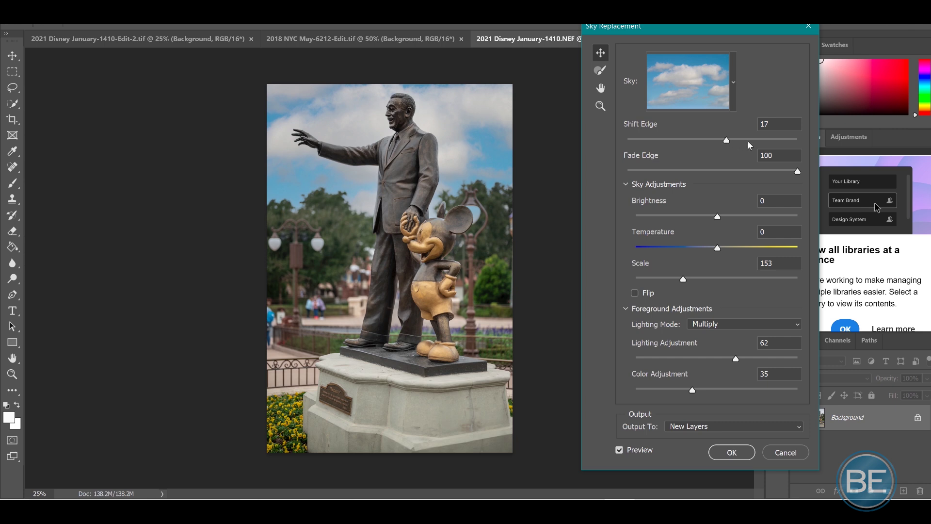
# - Apply the sky replacement as new layers and save the statue photo
pyautogui.click(731, 451)
pyautogui.hotkey('alt', 'f')
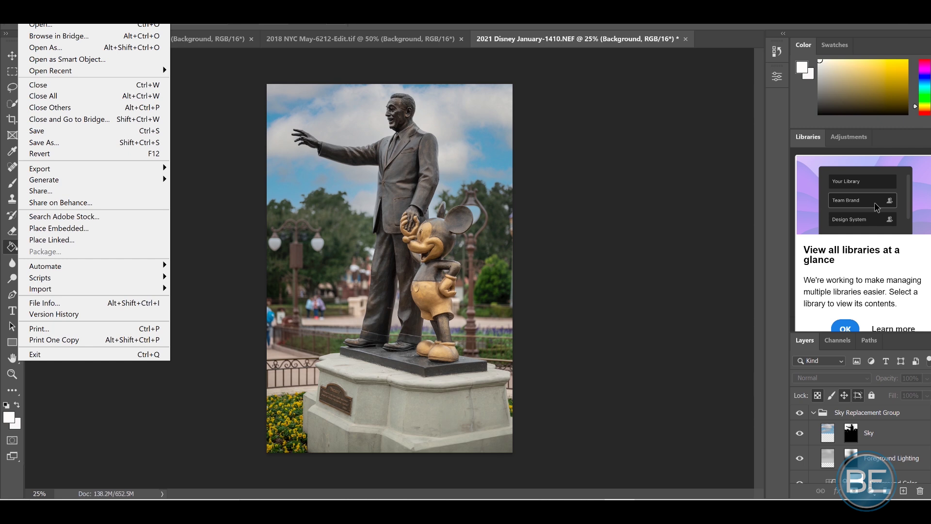
pyautogui.click(42, 131)
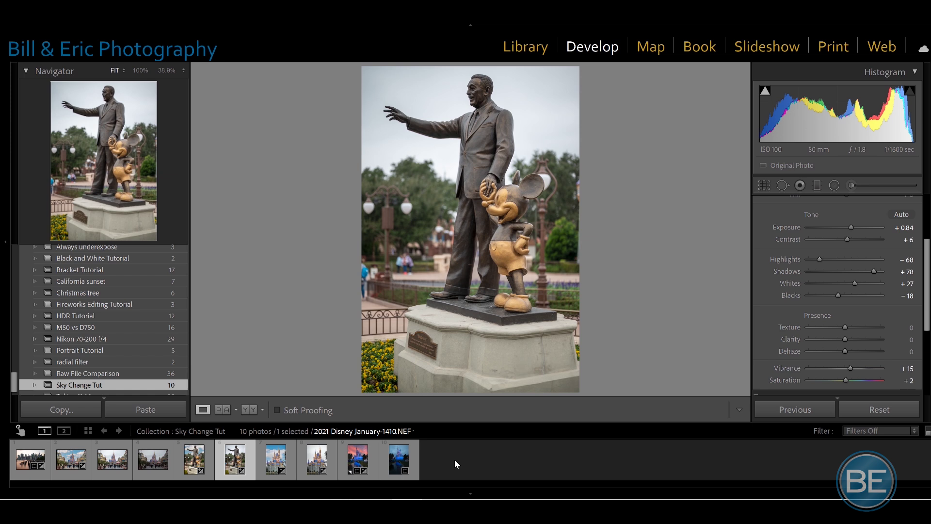
# - Select the new edit 2021 Disney January-1410-Edit-3.tif in Lightroom and set Shadows to +15
pyautogui.click(194, 468)
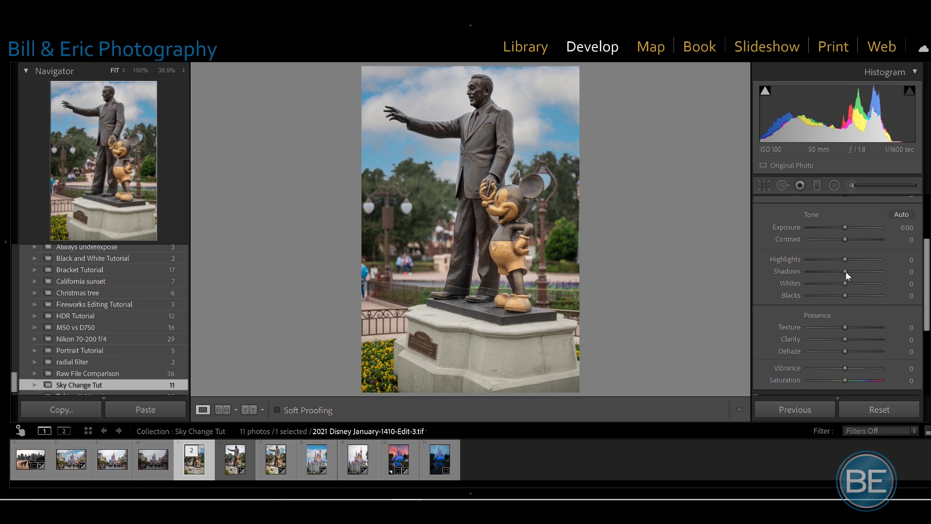
pyautogui.moveTo(845, 272); pyautogui.dragTo(851, 272)
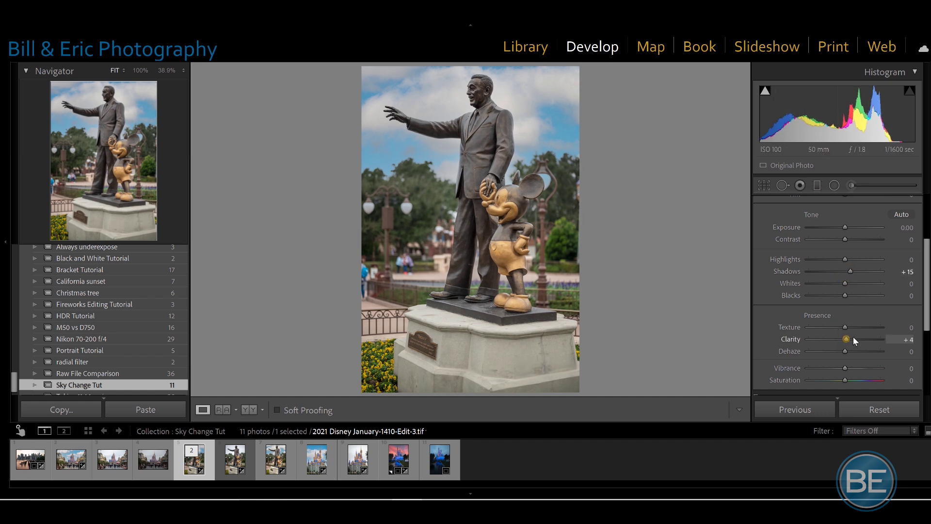
# - Examine the towers and rooflines of the overcast castle photo 2021 Disney January-1413.NEF at 100%
pyautogui.click(371, 478)
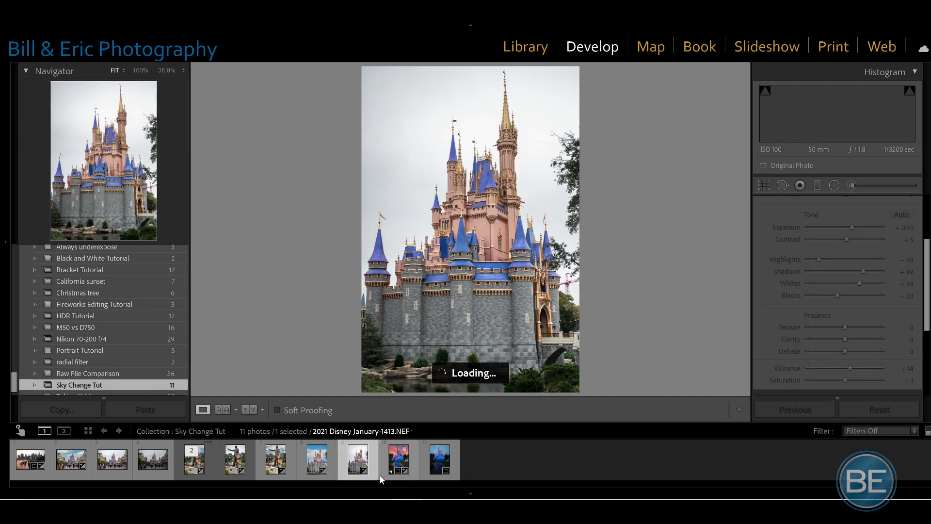
pyautogui.click(427, 291)
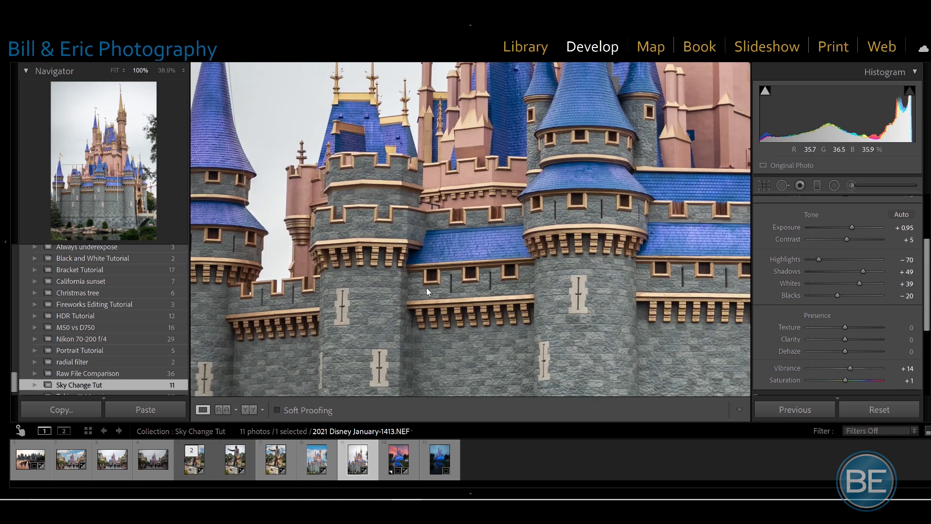
pyautogui.moveTo(605, 176); pyautogui.dragTo(392, 334)
pyautogui.moveTo(555, 194); pyautogui.dragTo(496, 483)
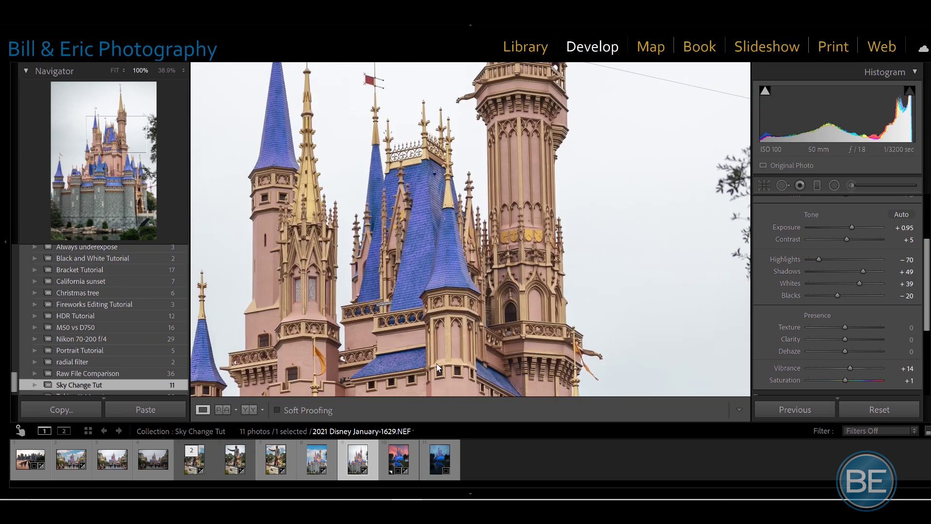
pyautogui.moveTo(485, 379); pyautogui.dragTo(522, 131)
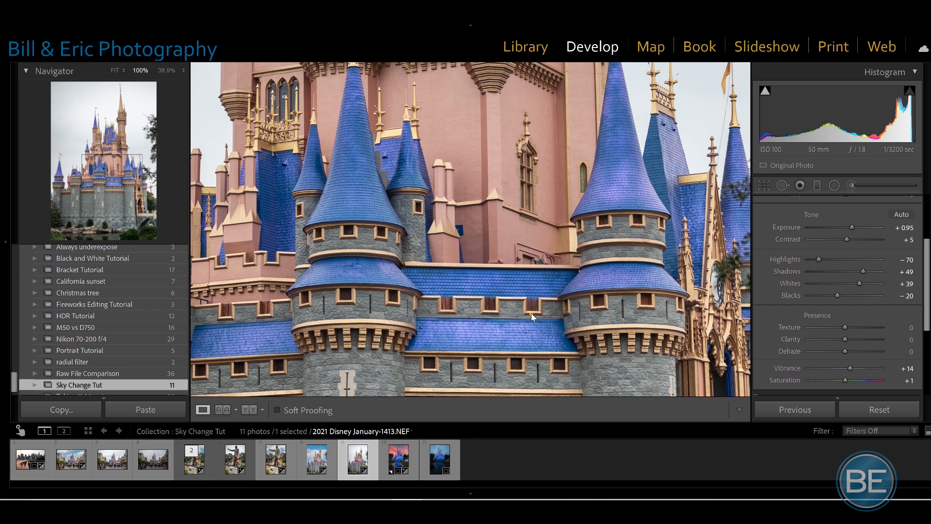
pyautogui.moveTo(530, 313); pyautogui.dragTo(531, 78)
pyautogui.click(458, 264)
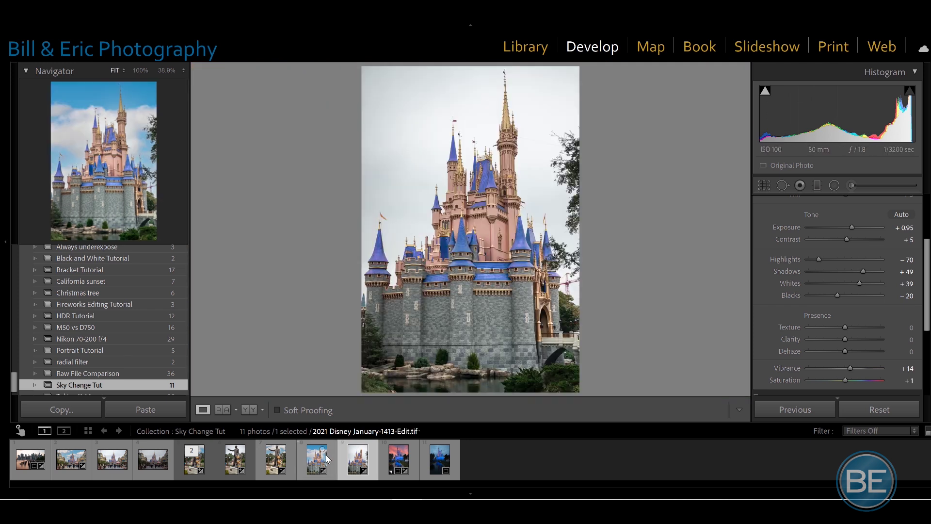
# - View the sky-replaced castle edit 2021 Disney January-1413-Edit.tif and the dusk castle photo 2021 Disney January-1629.NEF
pyautogui.click(329, 472)
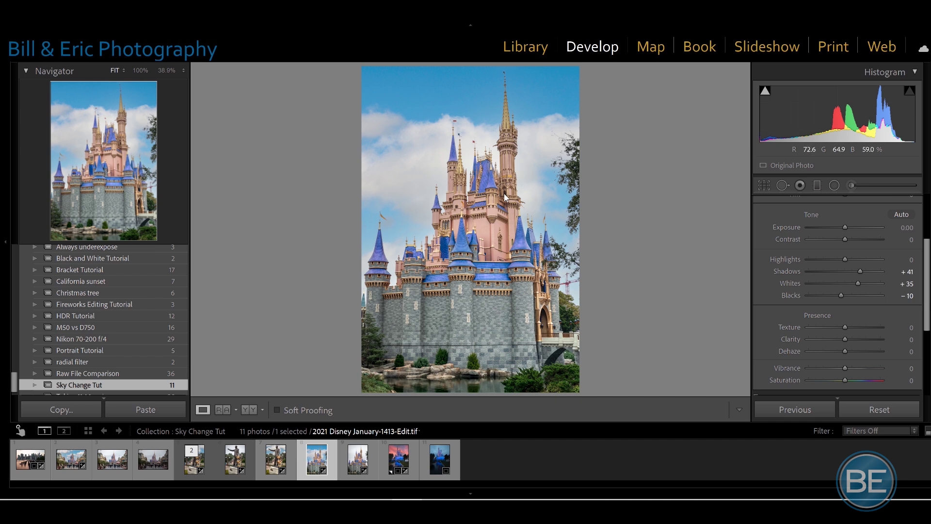
pyautogui.click(438, 452)
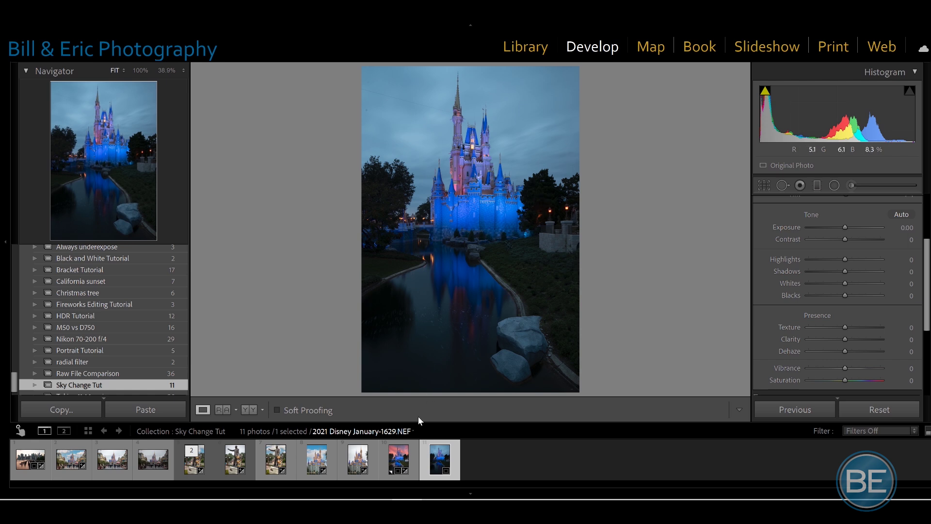
# - Examine the brush adjustment on the water in the castle edit 2021 Disney January-1629-Edit.tif / Copy 1
pyautogui.click(396, 466)
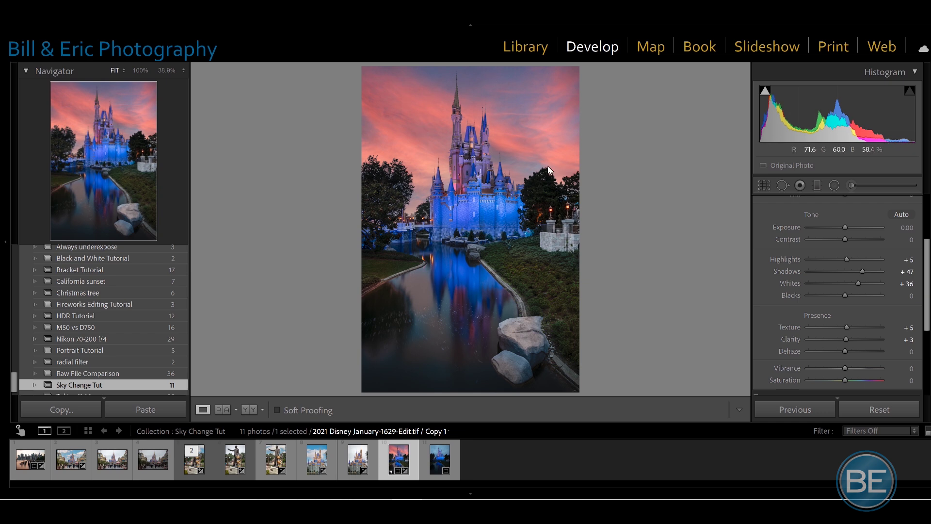
pyautogui.click(850, 184)
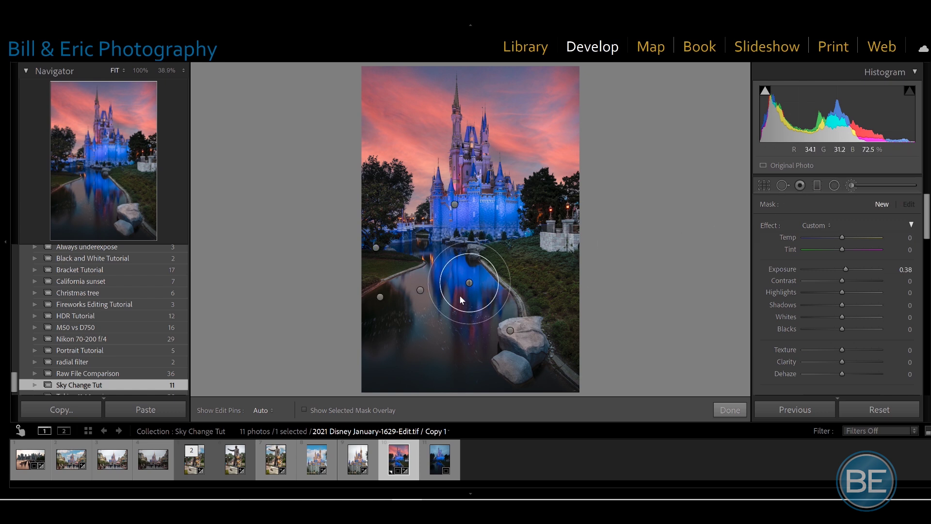
pyautogui.click(420, 291)
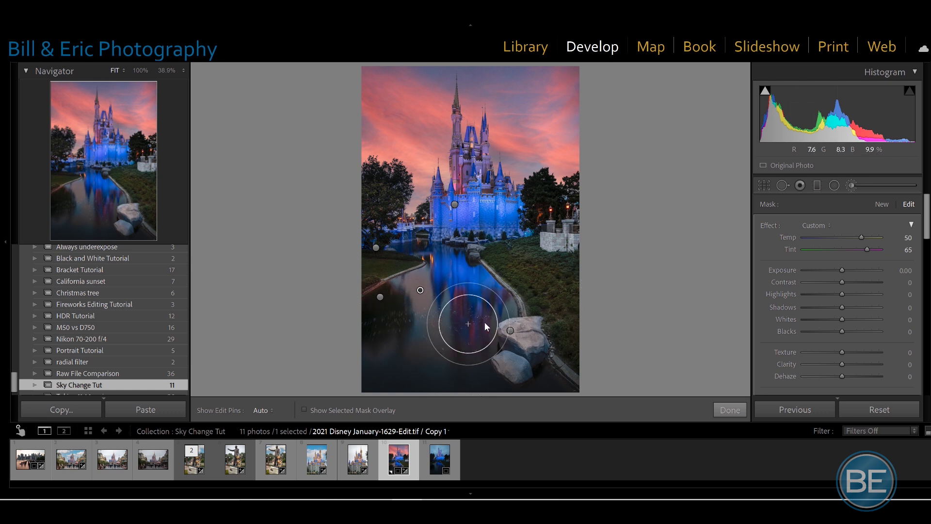
pyautogui.click(728, 410)
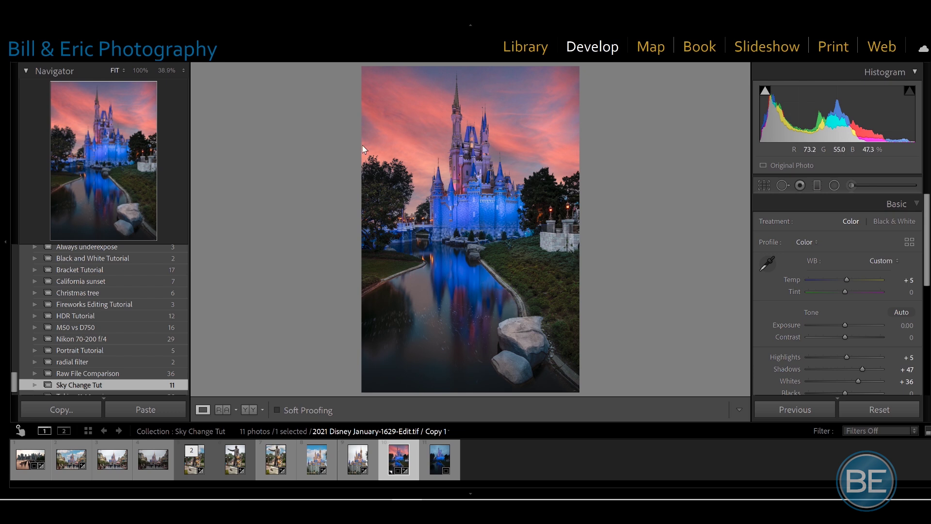
# - View the skyline photo 2018 NYC May-6212.NEF and review its Basic tone and presence settings
pyautogui.press('Home')
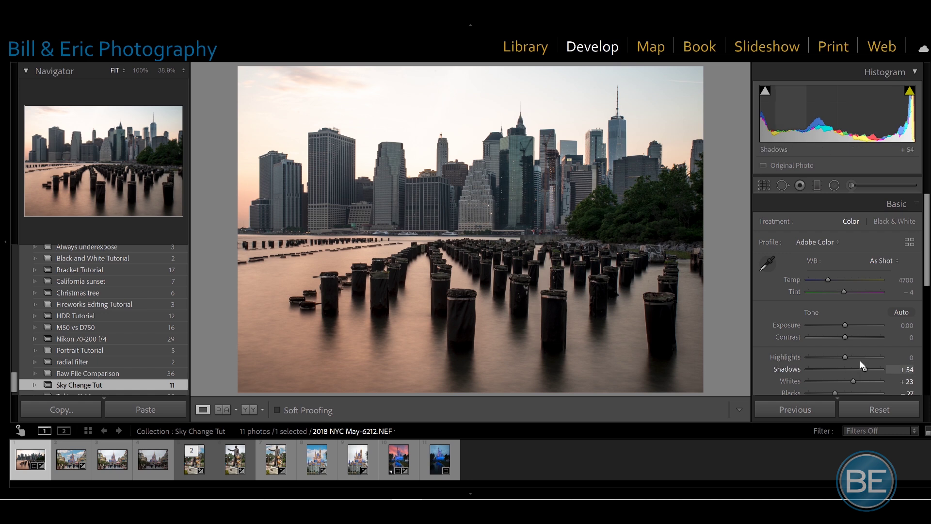
pyautogui.scroll(-2, 855, 368)
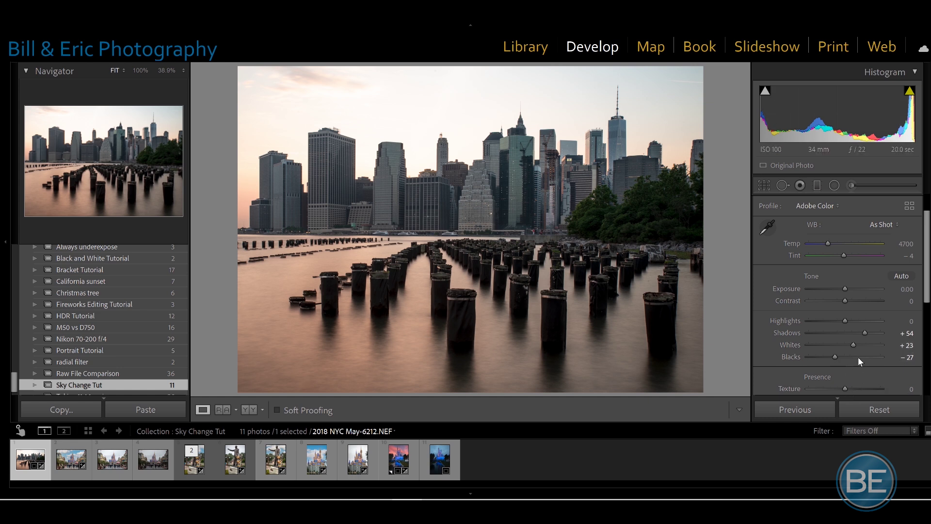
pyautogui.scroll(-5, 859, 353)
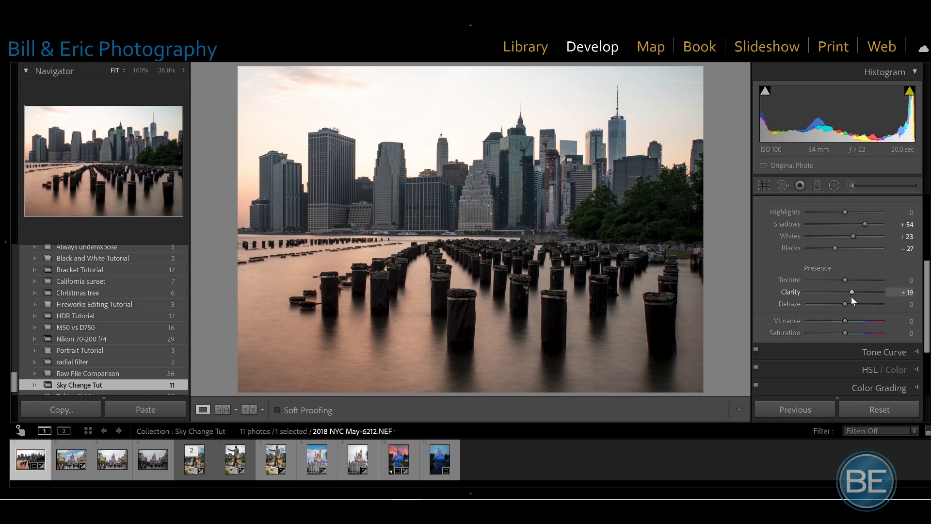
pyautogui.scroll(5, 820, 317)
pyautogui.scroll(2, 802, 301)
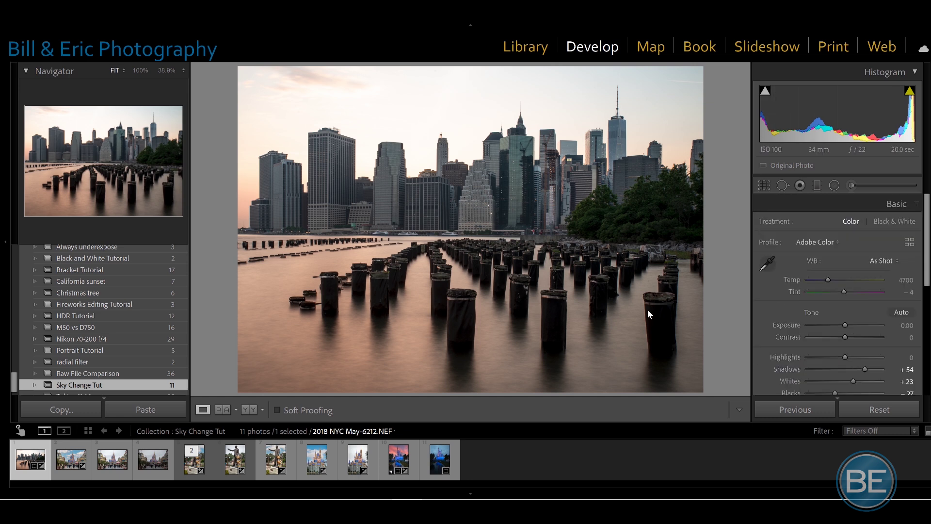
# - Inspect the graduated filter already placed across the skyline photo and close the filter tool
pyautogui.click(816, 186)
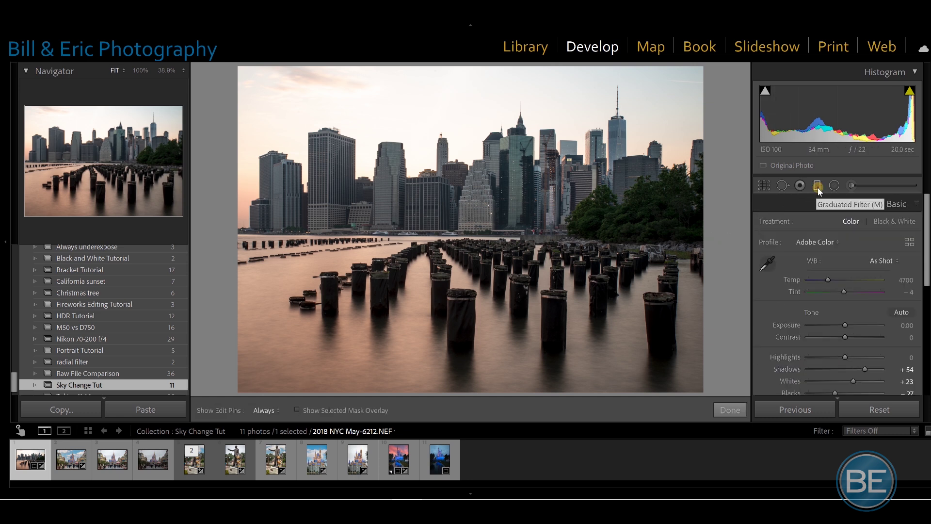
pyautogui.click(423, 203)
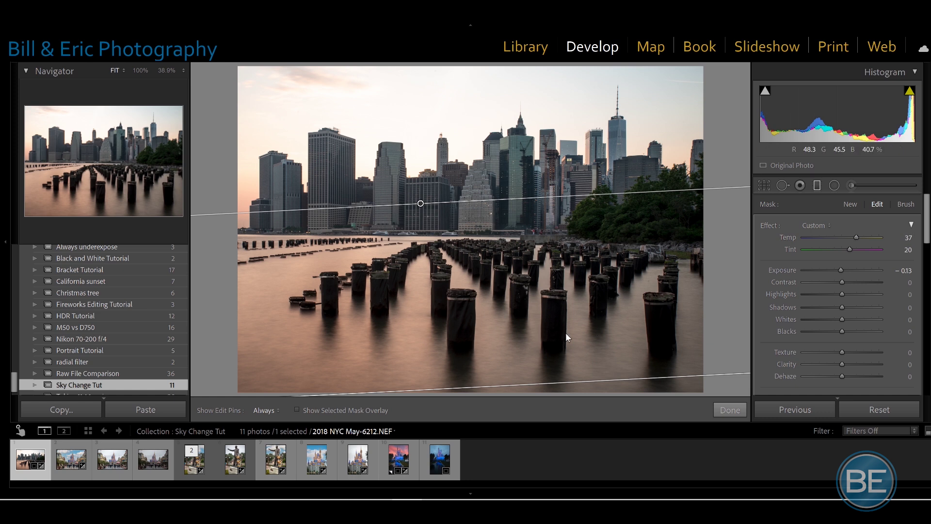
pyautogui.click(730, 410)
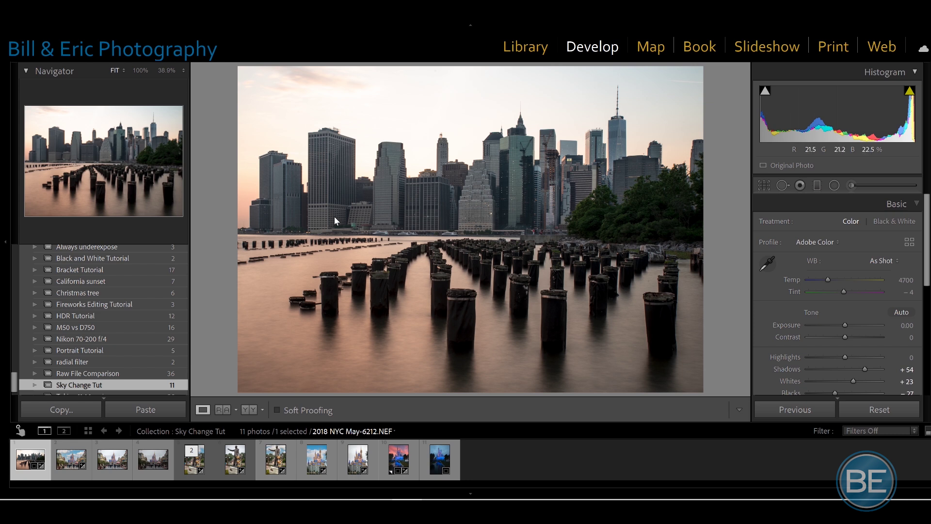
# - Open the skyline photo 2018 NYC May-6212.NEF in Photoshop and start Sky Replacement
pyautogui.rightClick(442, 219)
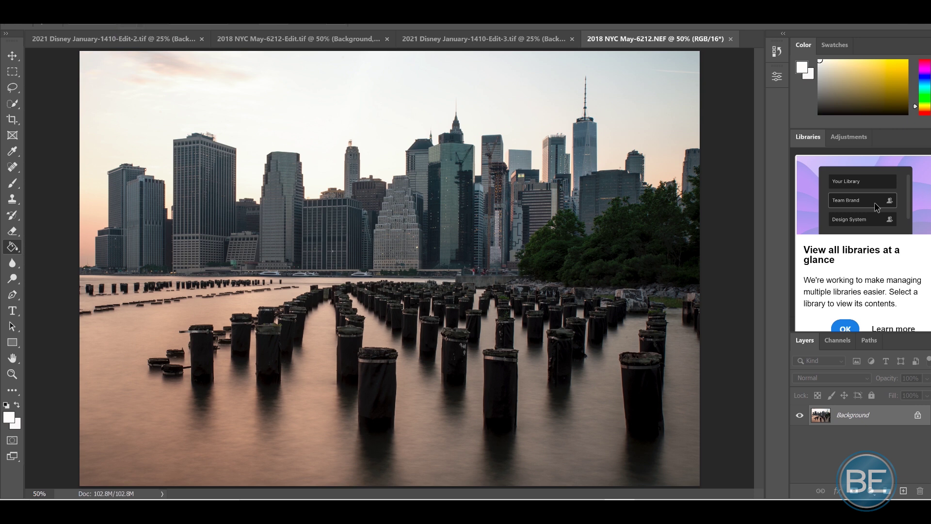
pyautogui.hotkey('alt', 'e')
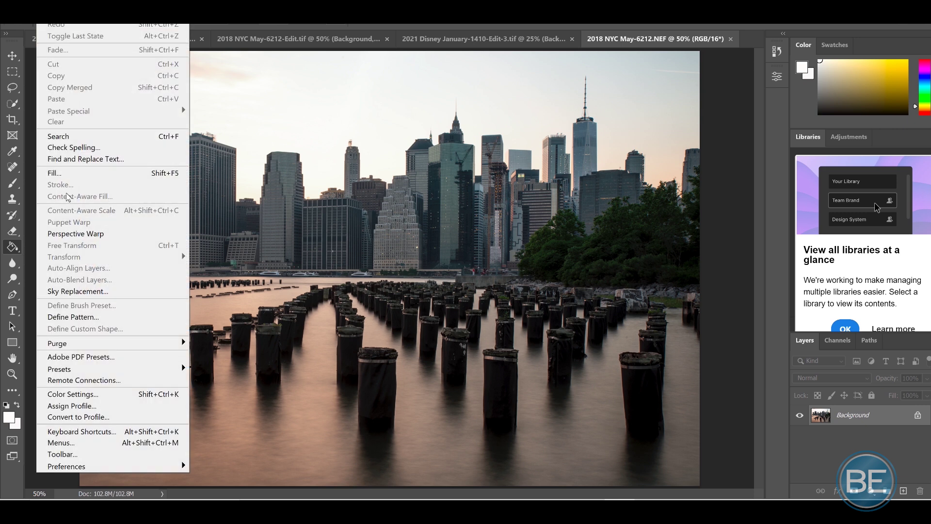
pyautogui.click(79, 291)
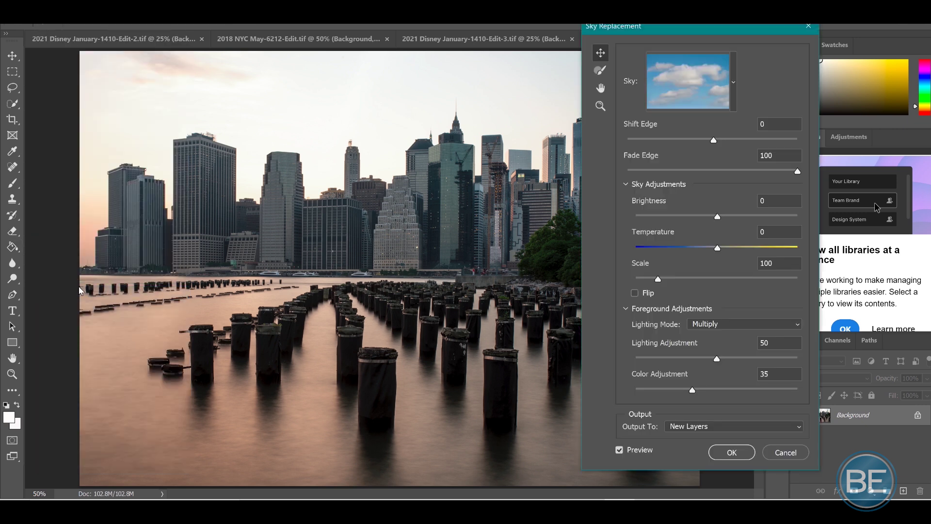
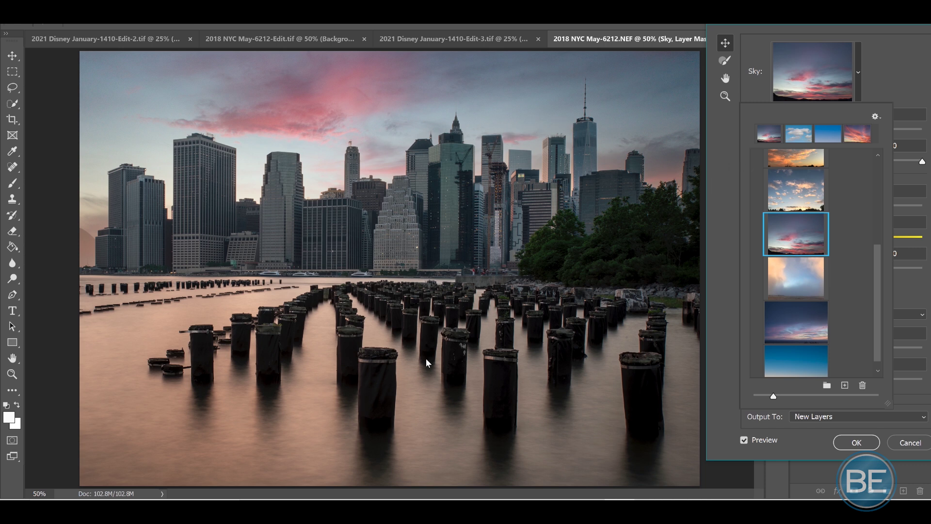
# - Choose the third sky in the Spectacular group, the streaked pink-and-orange sunset, as the replacement sky
pyautogui.scroll(2, 825, 271)
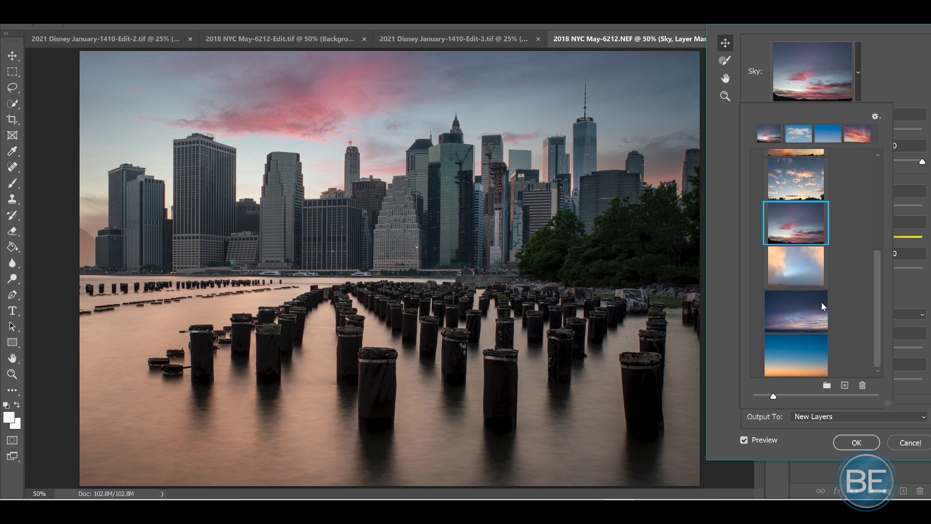
pyautogui.scroll(5, 831, 256)
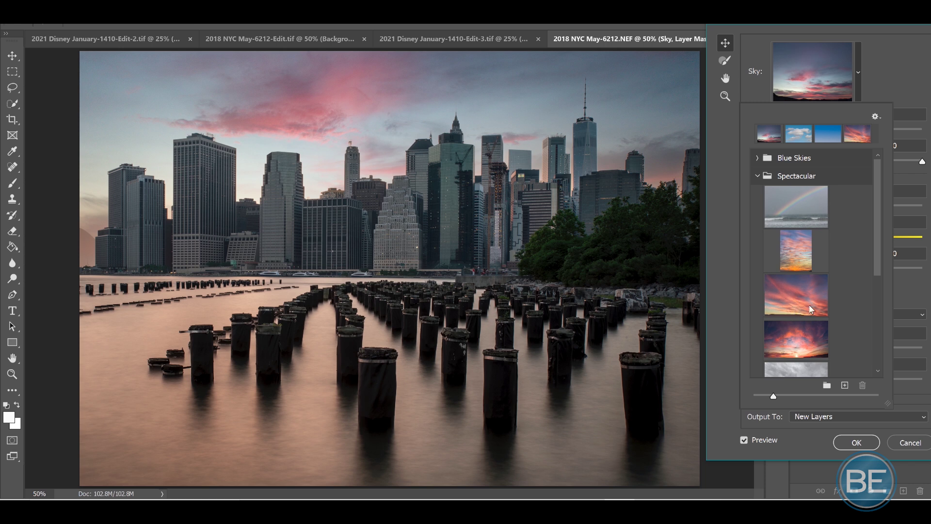
pyautogui.click(811, 309)
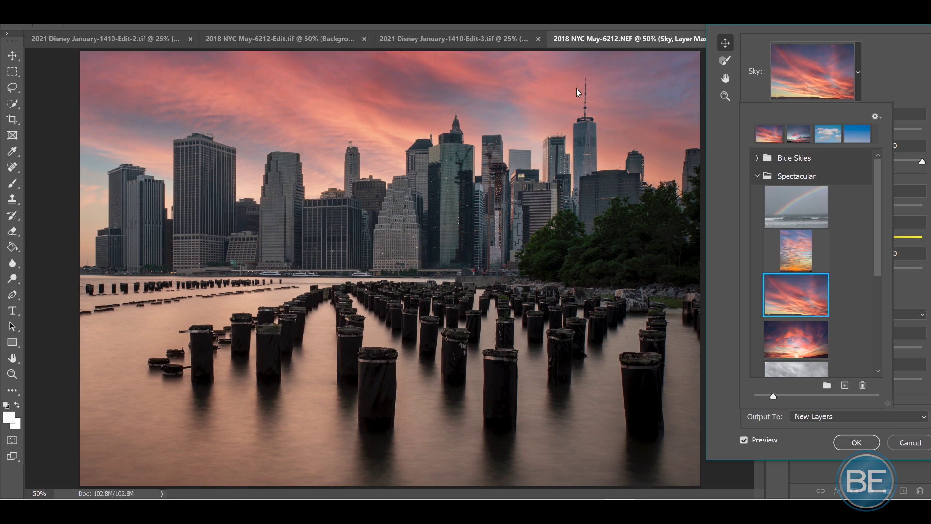
pyautogui.click(859, 77)
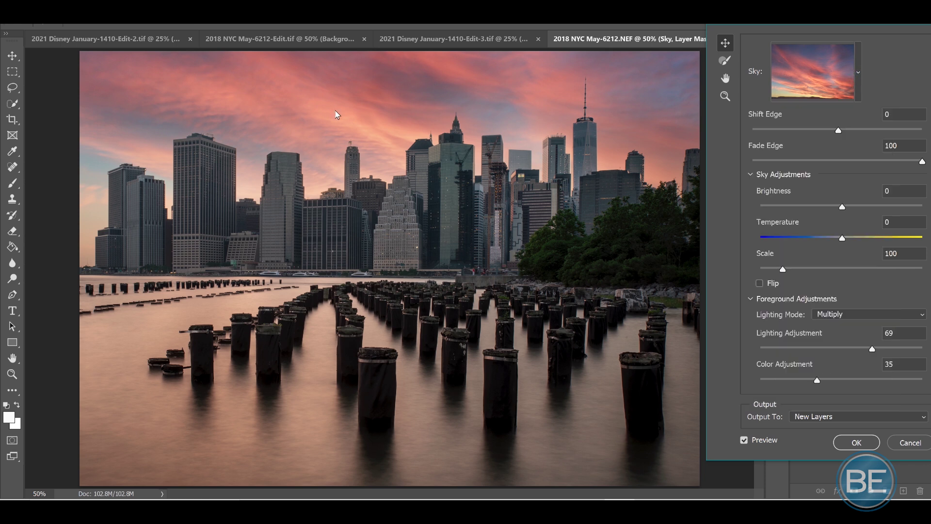
# - Set the replacement sky's Brightness to 32 and its Temperature to -6
pyautogui.moveTo(842, 209); pyautogui.dragTo(882, 216)
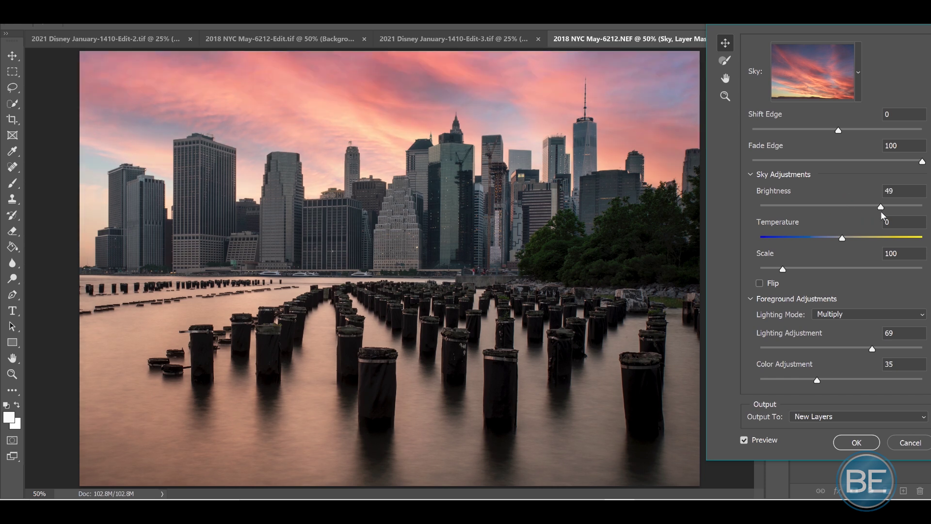
pyautogui.moveTo(881, 213); pyautogui.dragTo(849, 209)
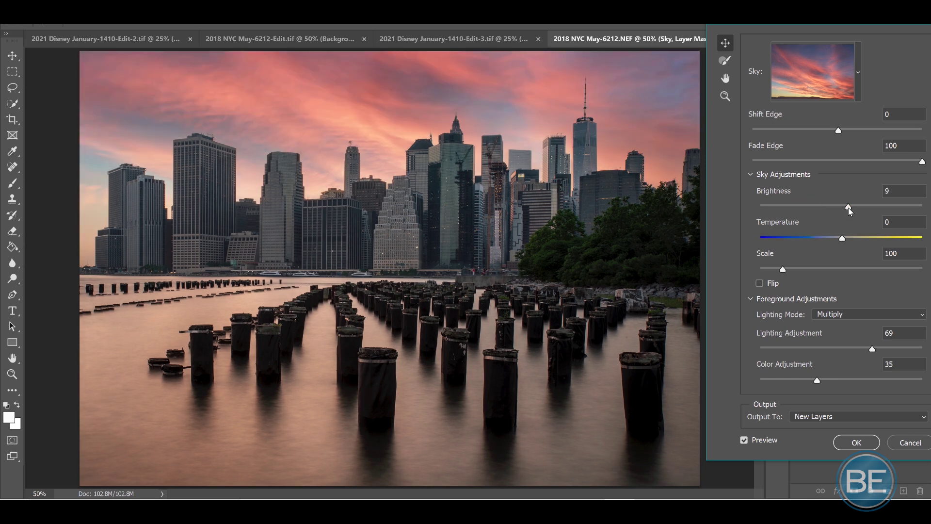
pyautogui.moveTo(849, 208); pyautogui.dragTo(860, 208)
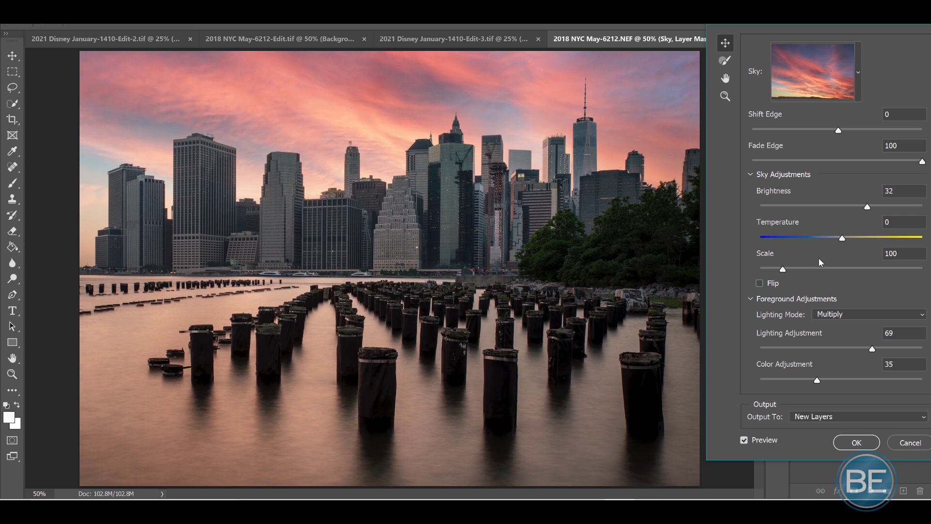
pyautogui.moveTo(842, 239); pyautogui.dragTo(884, 241)
pyautogui.moveTo(885, 241); pyautogui.dragTo(788, 242)
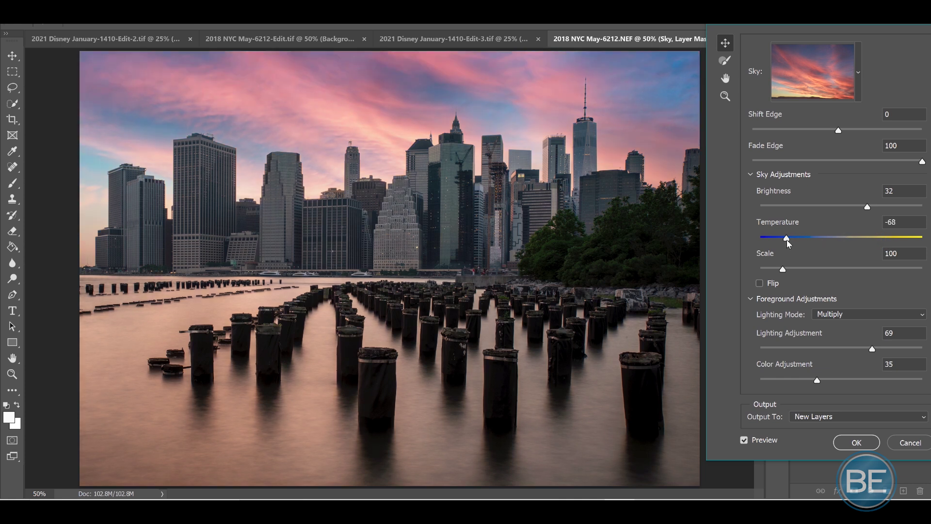
pyautogui.moveTo(787, 243); pyautogui.dragTo(835, 242)
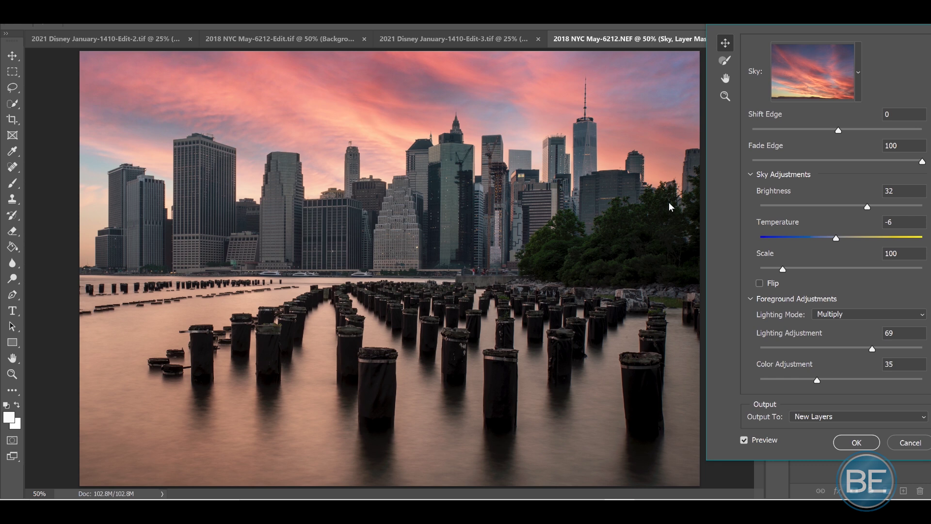
# - Apply the sky replacement as new layers, save the photo and show the new edit 2018 NYC May-6212-Edit-2.tif in Lightroom
pyautogui.click(868, 444)
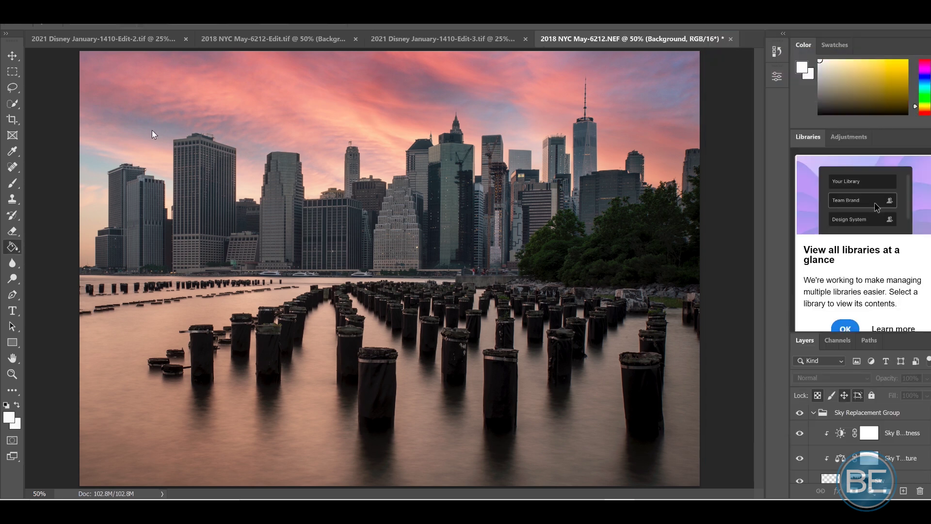
pyautogui.hotkey('alt', 'f')
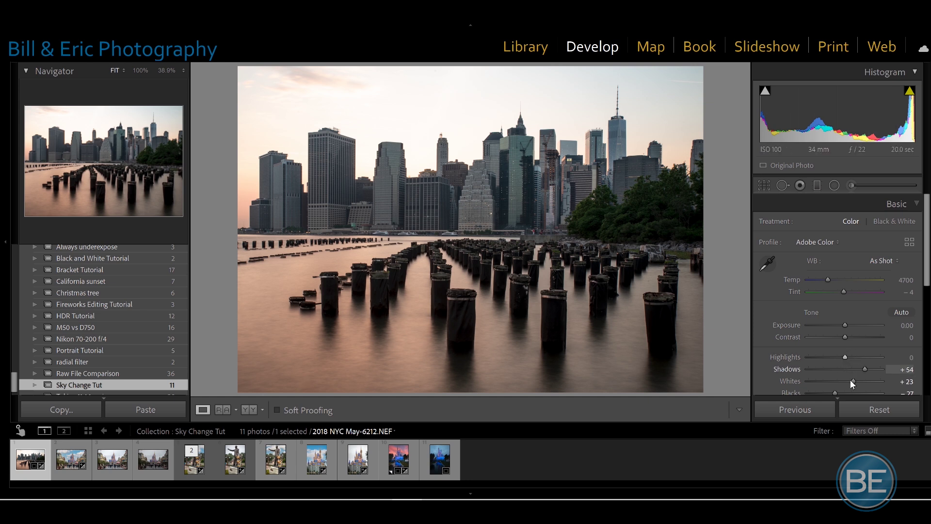
pyautogui.hotkey('ctrl', "'")
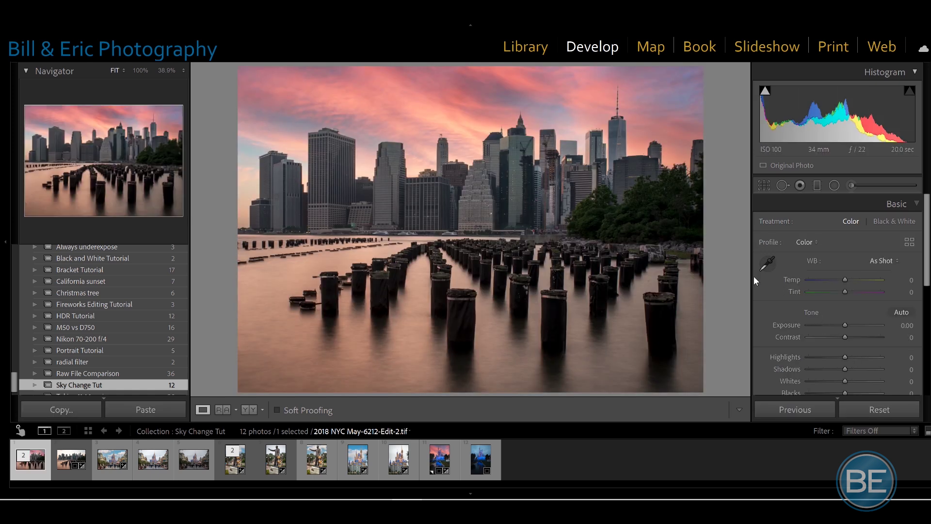
# - Reset the adjustment brush, set its Exposure to 0.69 and paint over the dark trees and pilings
pyautogui.click(852, 184)
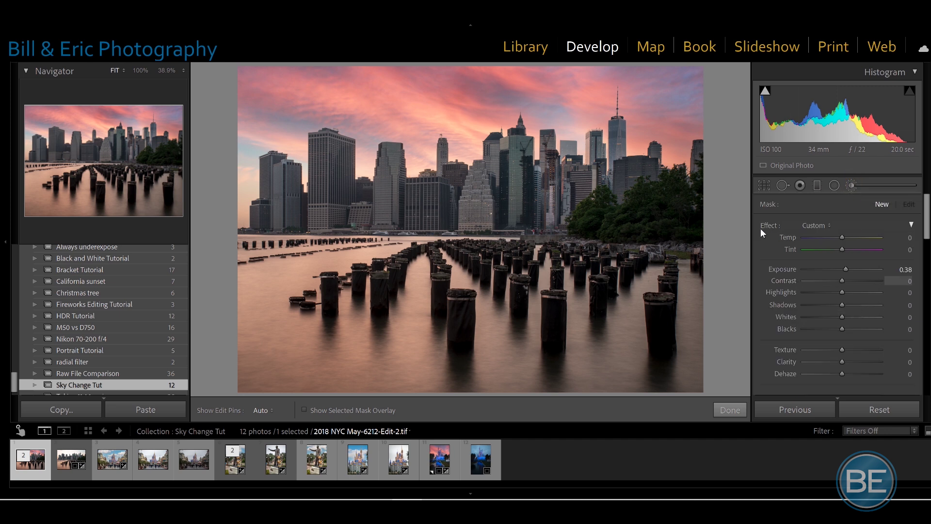
pyautogui.doubleClick(764, 225)
pyautogui.moveTo(851, 271); pyautogui.dragTo(849, 272)
pyautogui.press('h')
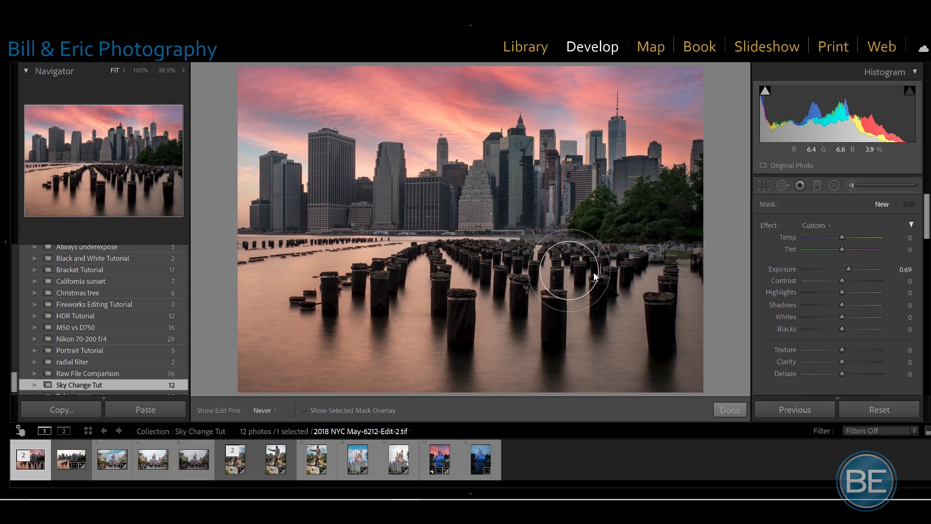
pyautogui.press('h')
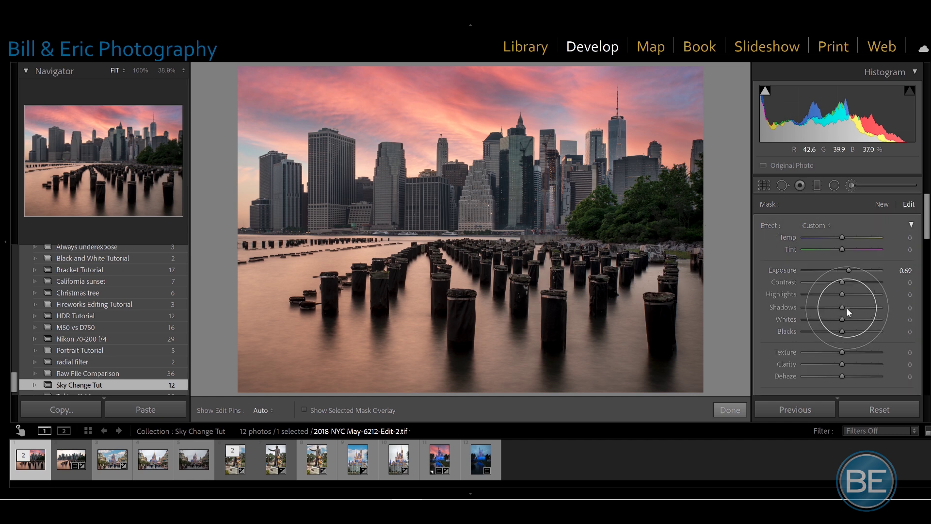
# - Set the brush adjustment's Shadows to 15, check the painted areas without the edit pins and finish the brush edit
pyautogui.moveTo(842, 307)
pyautogui.mouseDown()
pyautogui.moveTo(851, 309)
pyautogui.moveTo(844, 307)
pyautogui.mouseUp()
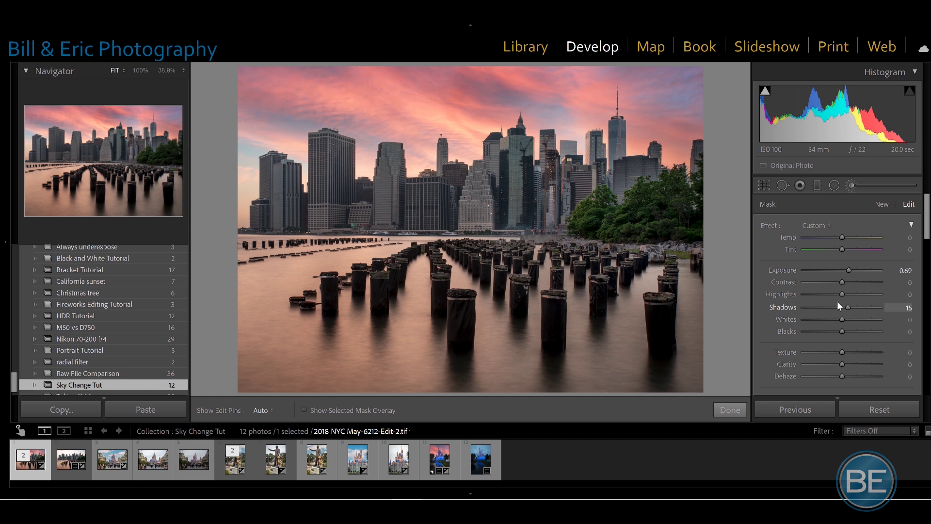
pyautogui.press('alt')
pyautogui.press('h')
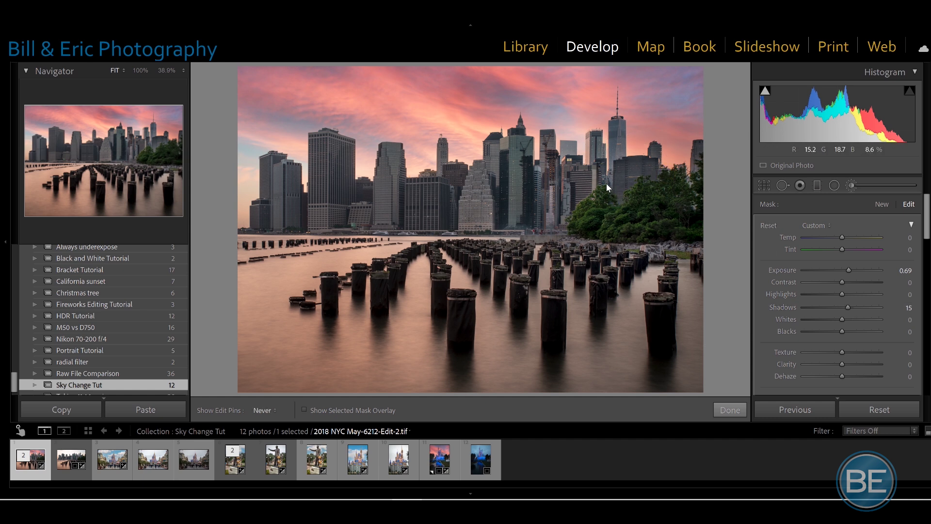
pyautogui.click(676, 162)
pyautogui.press('h')
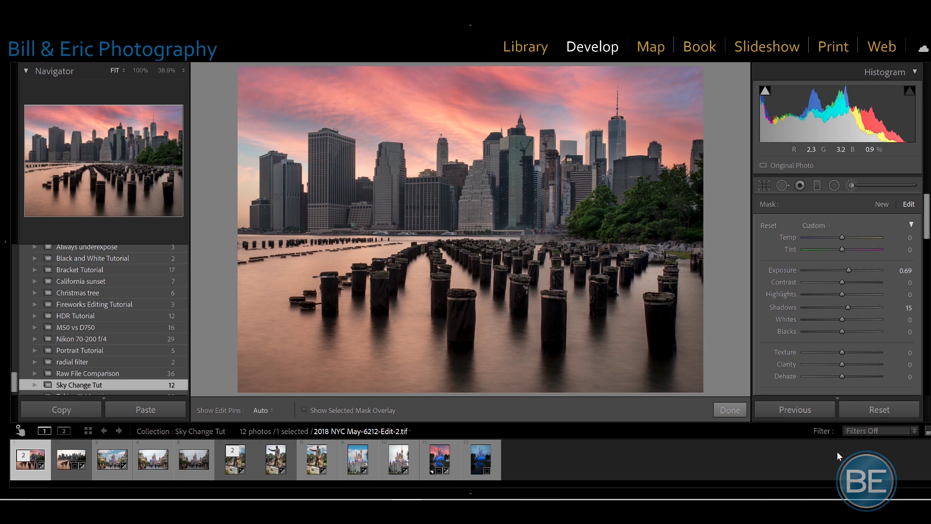
pyautogui.click(730, 410)
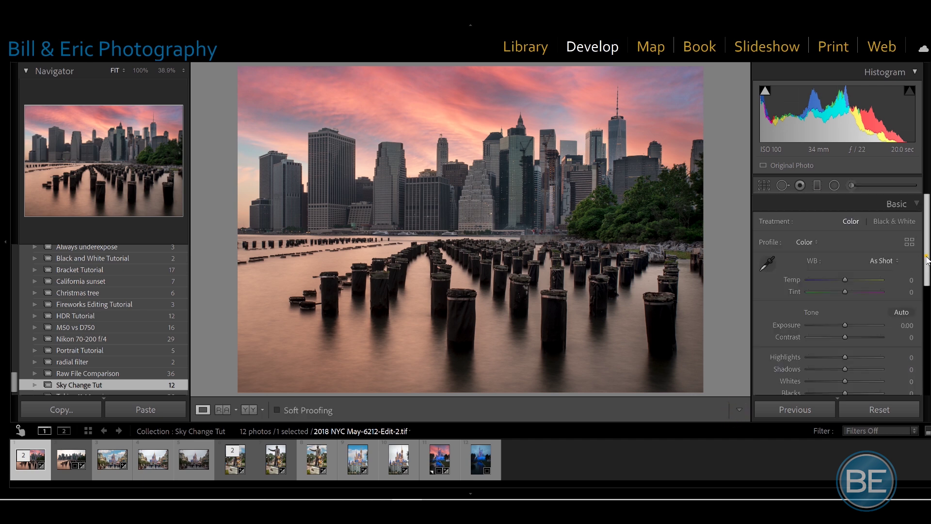
# - Try the skyline edit's Vibrance at -100 and bring it back to -3
pyautogui.scroll(-5, 912, 272)
pyautogui.moveTo(847, 301); pyautogui.dragTo(807, 302)
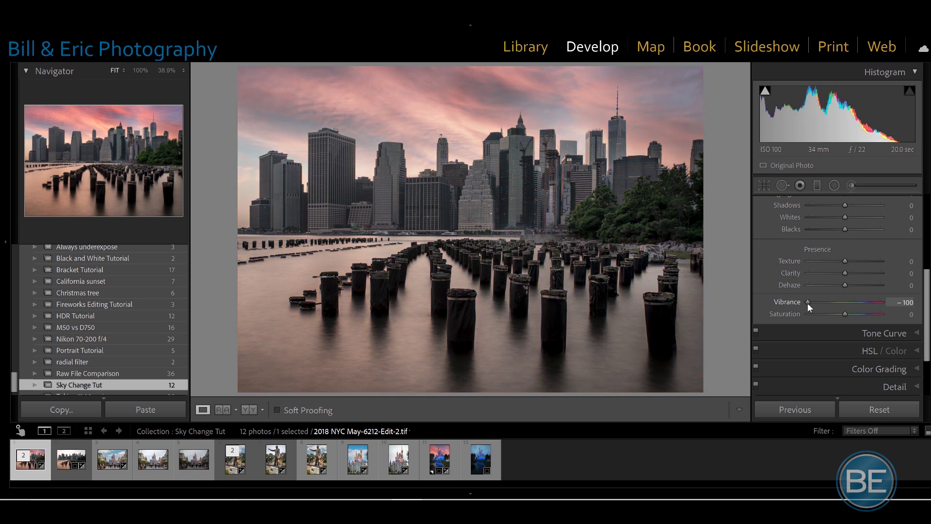
pyautogui.doubleClick(843, 308)
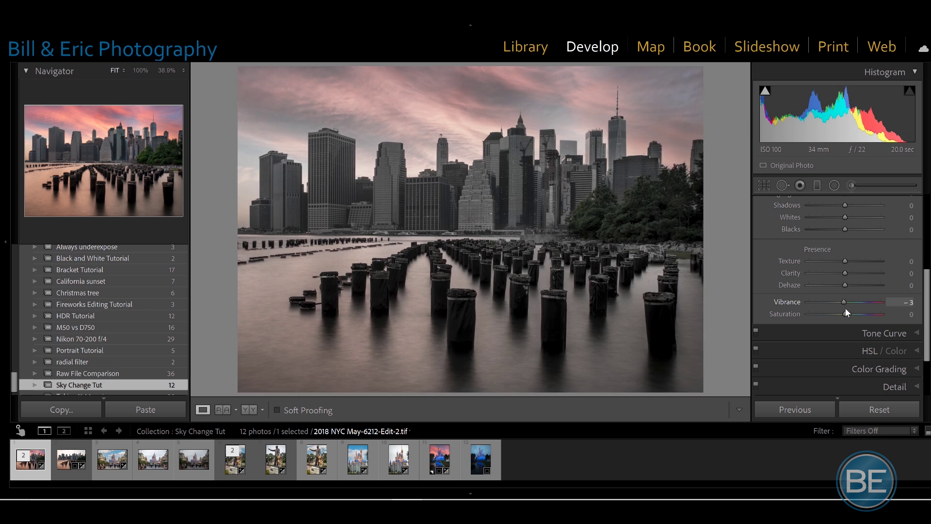